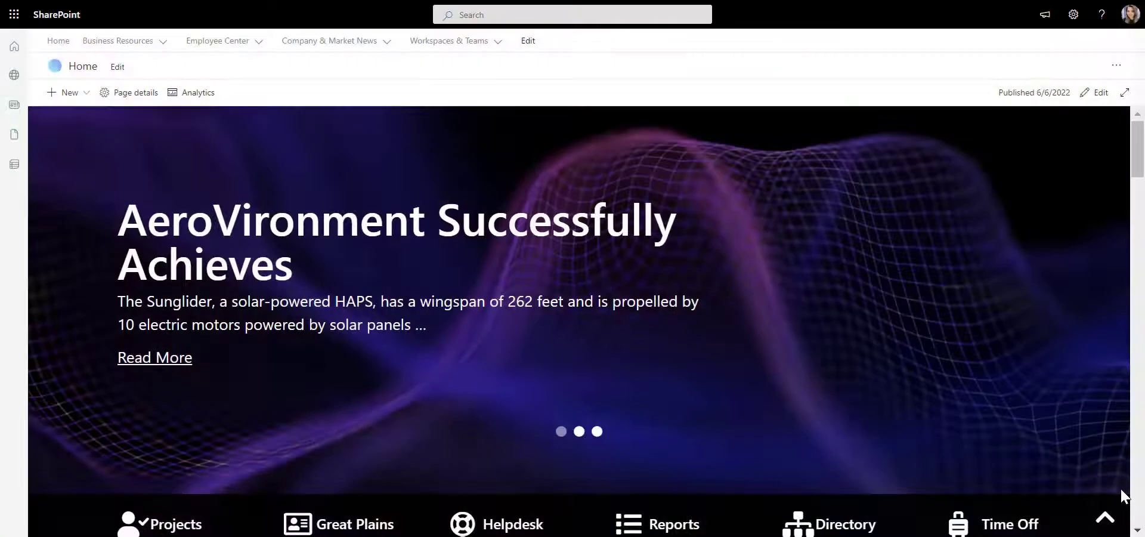
- Scroll down the Yale Identity site and open the Web guidelines page
scroll(1121, 495, down, 5)
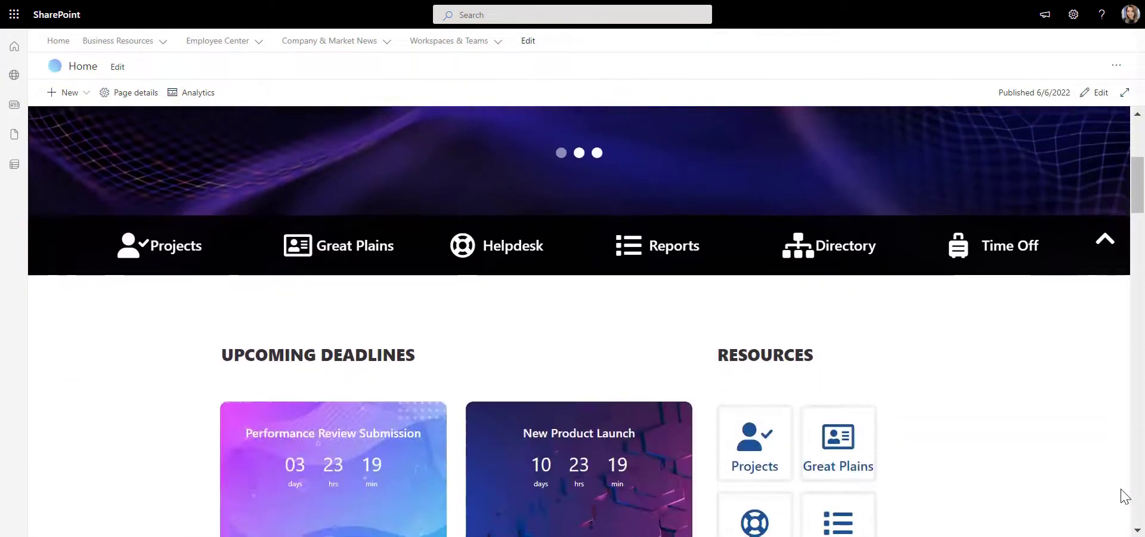
scroll(1122, 495, down, 10)
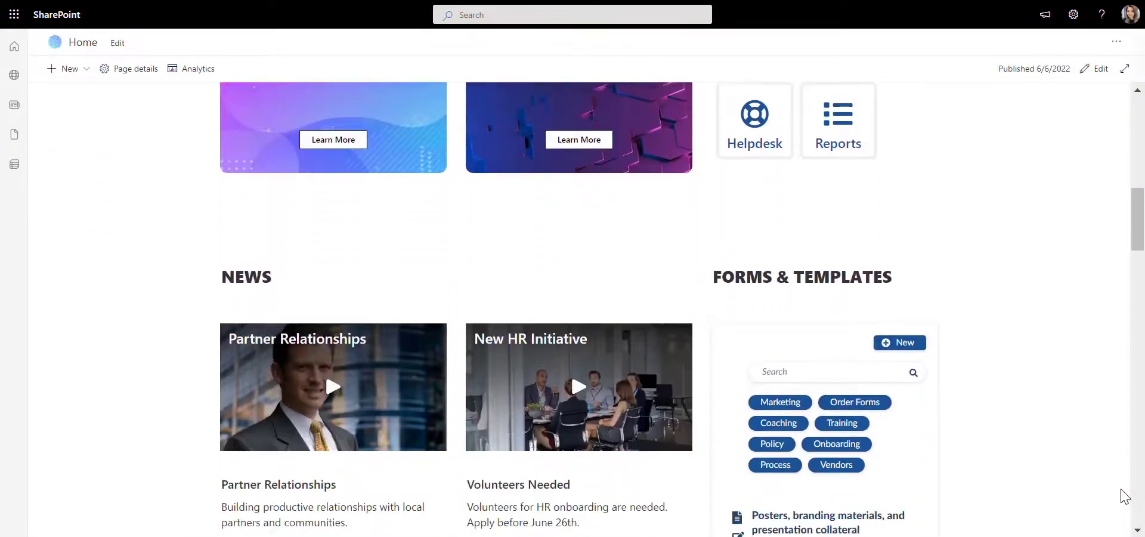
scroll(1125, 495, down, 8)
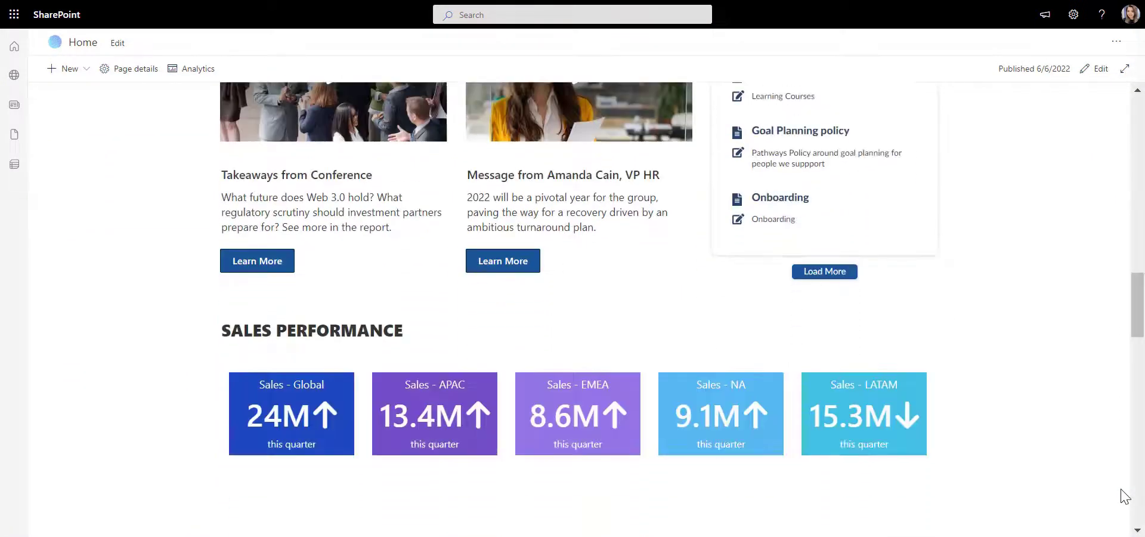
scroll(1125, 495, down, 7)
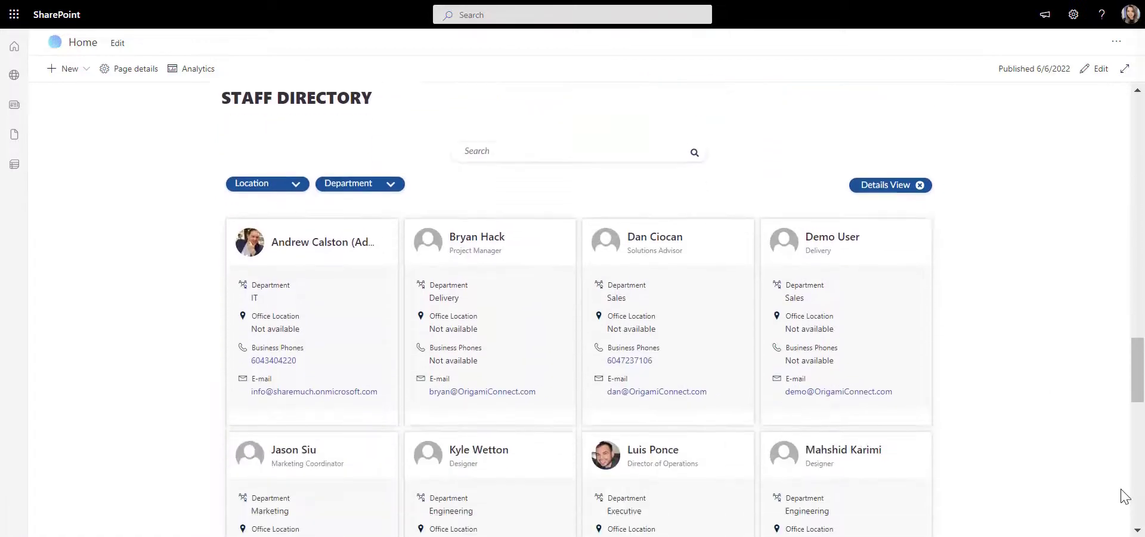
scroll(1125, 495, down, 10)
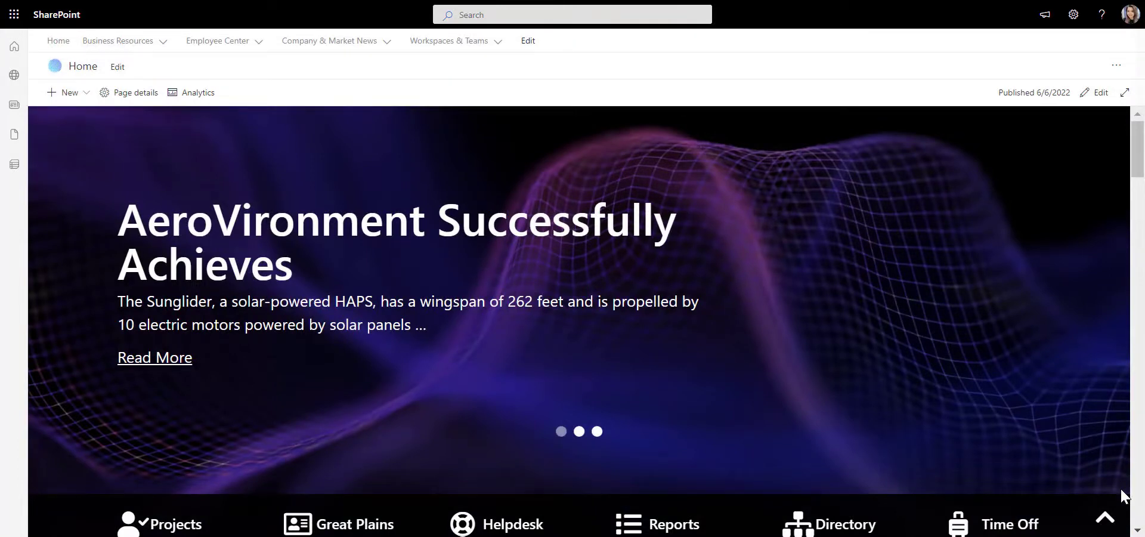
scroll(1121, 495, down, 4)
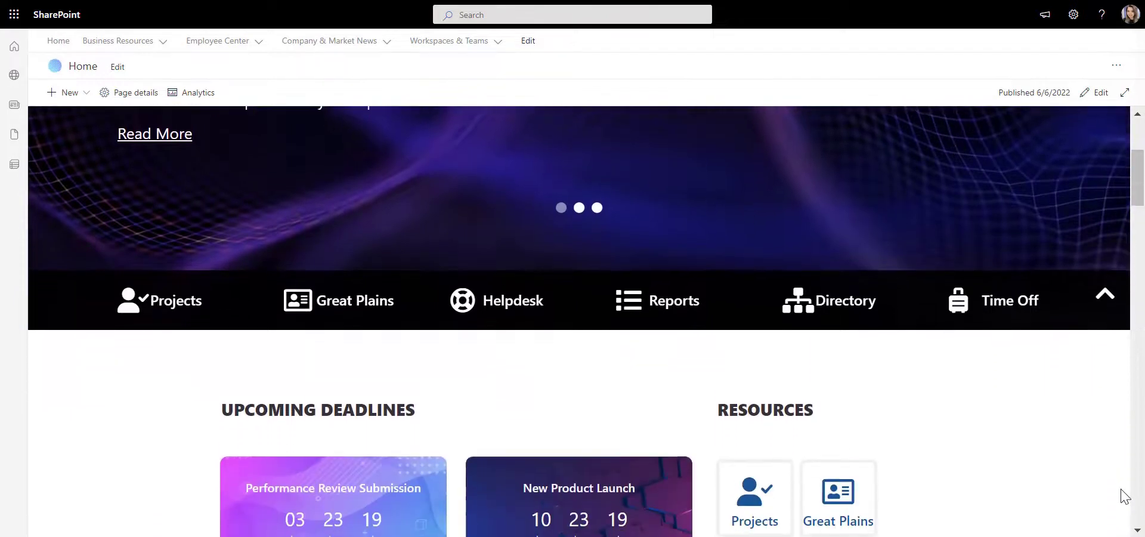
scroll(1125, 495, down, 4)
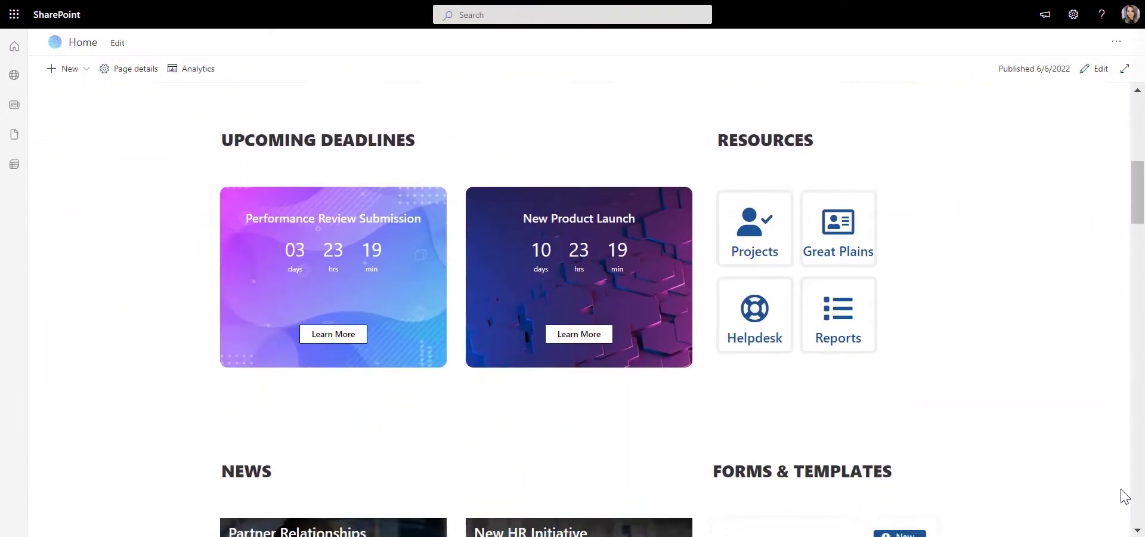
scroll(1125, 495, down, 2)
scroll(1125, 495, down, 3)
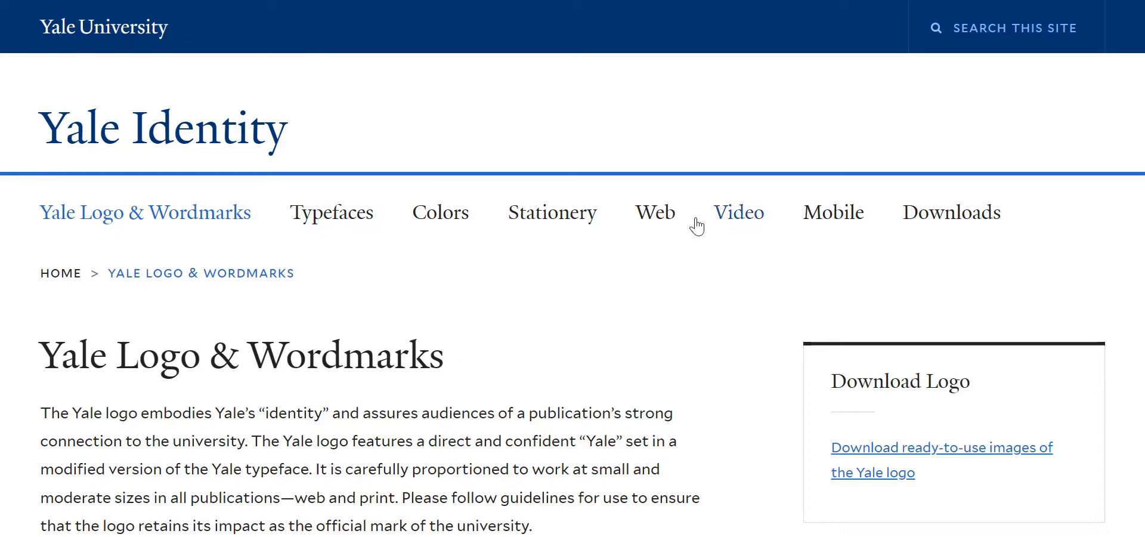
click(661, 216)
- Expand the Colors section to show the primary colour palette
scroll(495, 269, down, 6)
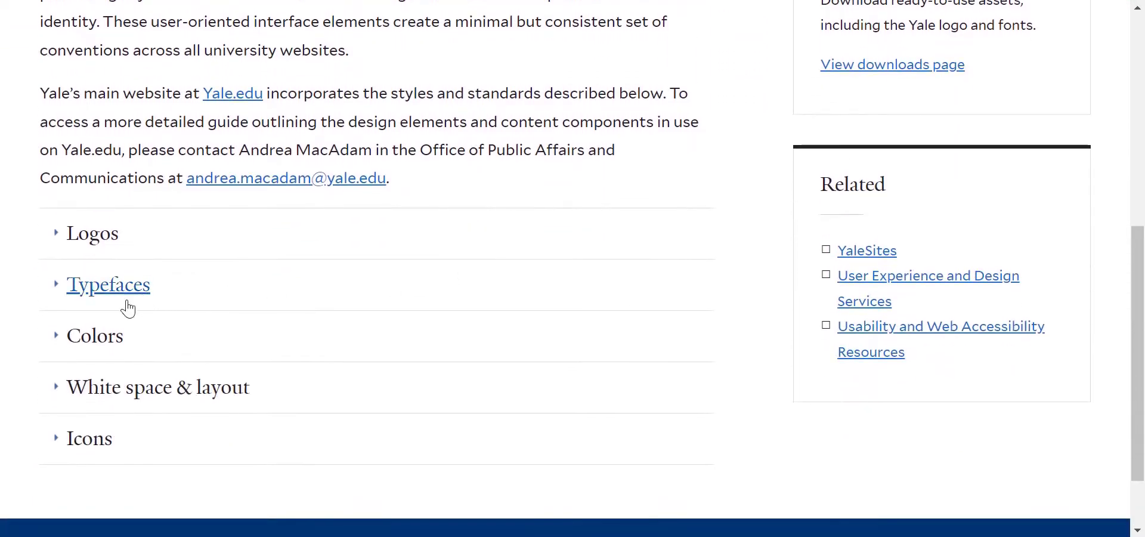
click(74, 343)
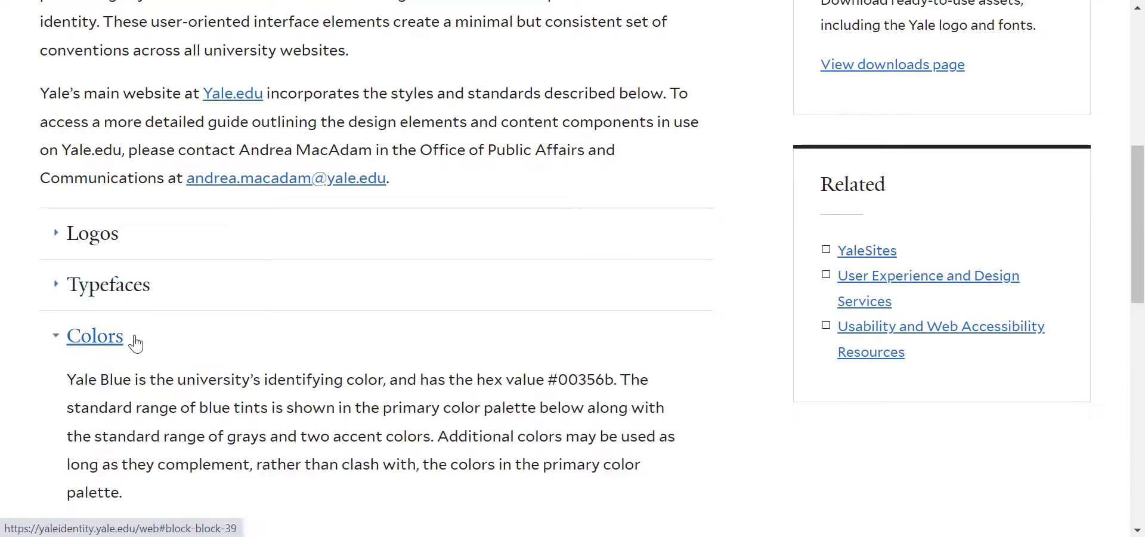
scroll(240, 325, down, 4)
scroll(280, 324, down, 2)
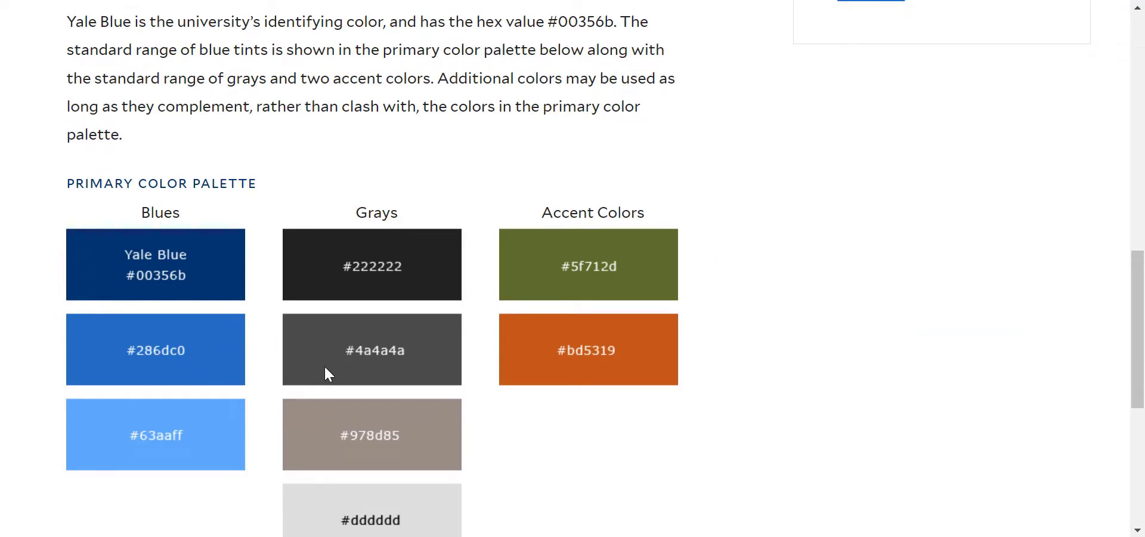
scroll(327, 372, up, 10)
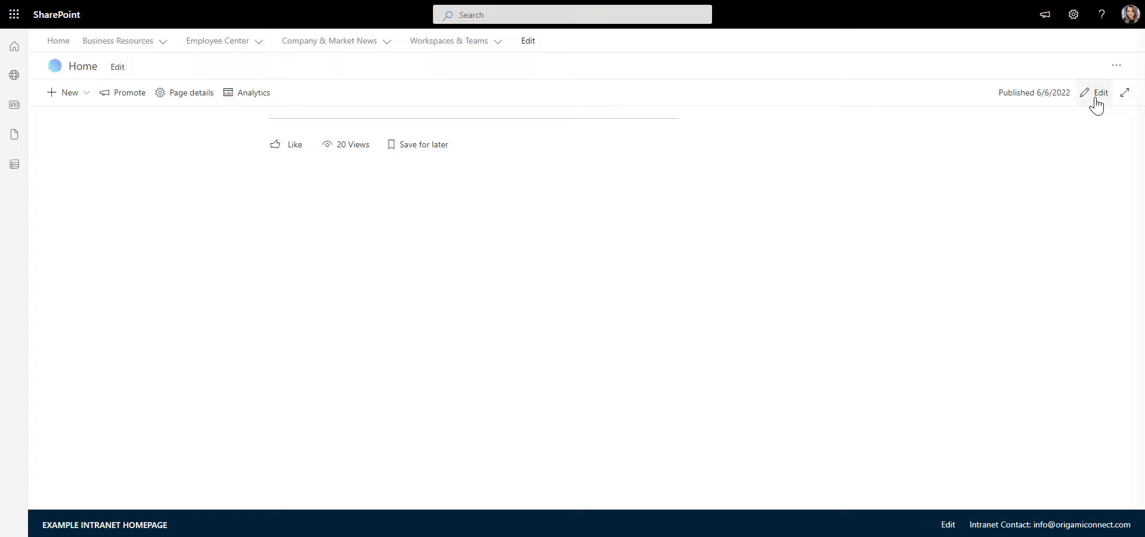
- Edit the home page and insert a Carousel with Expanding Links in a new full-width section
click(1096, 96)
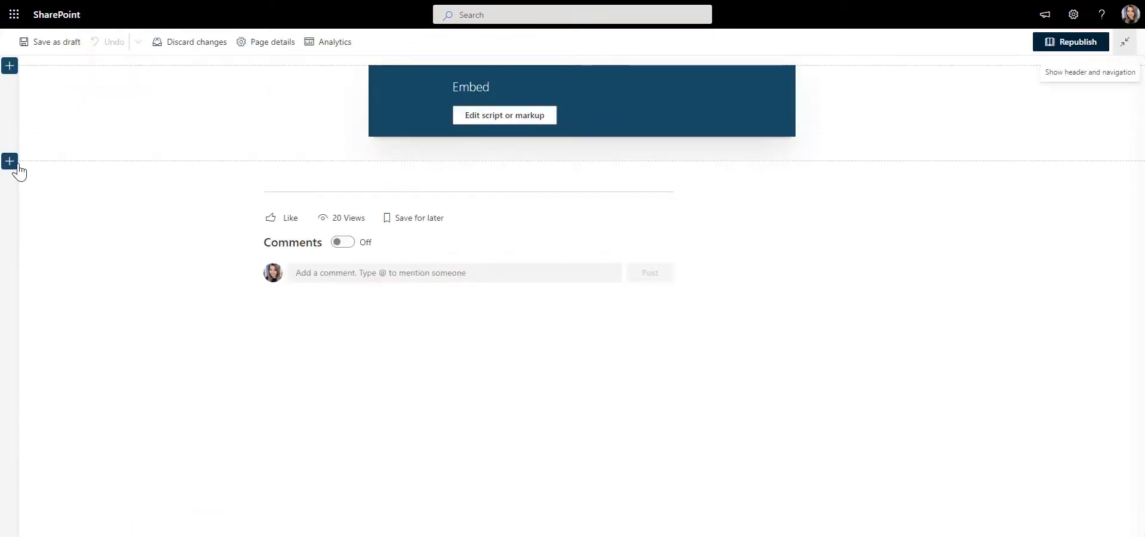
click(10, 162)
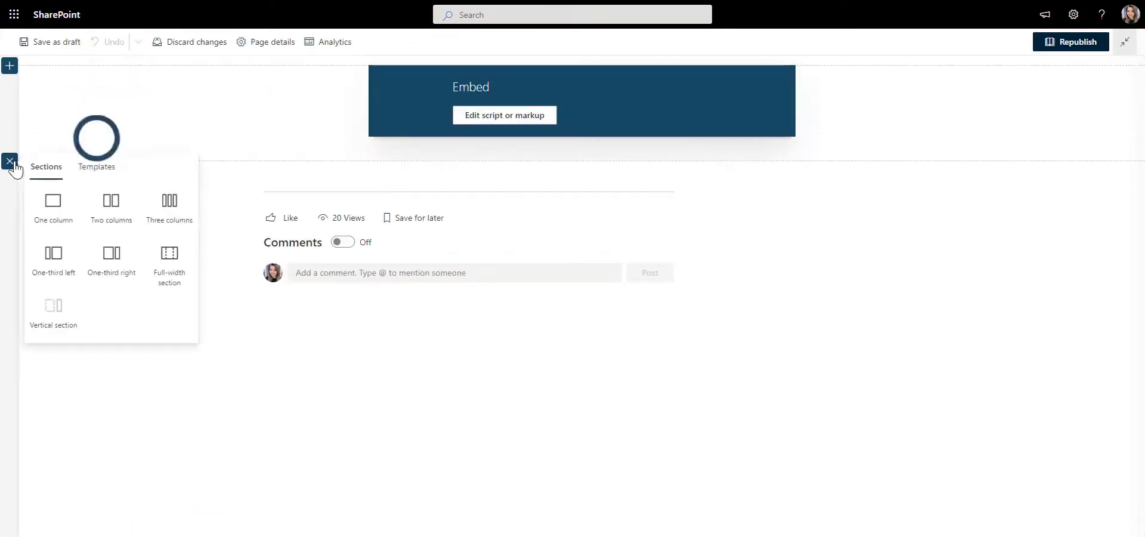
click(163, 283)
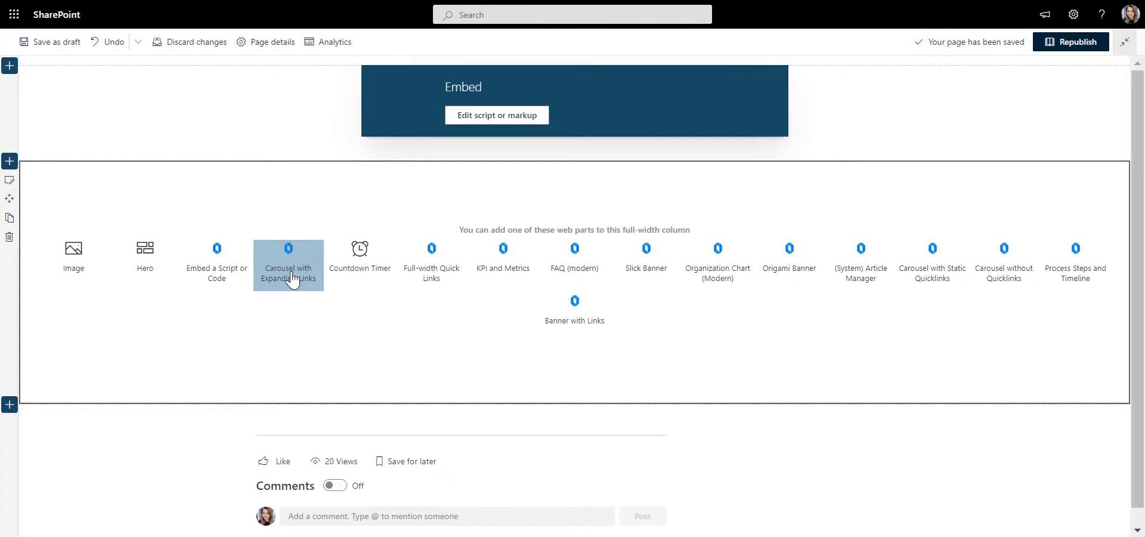
click(292, 276)
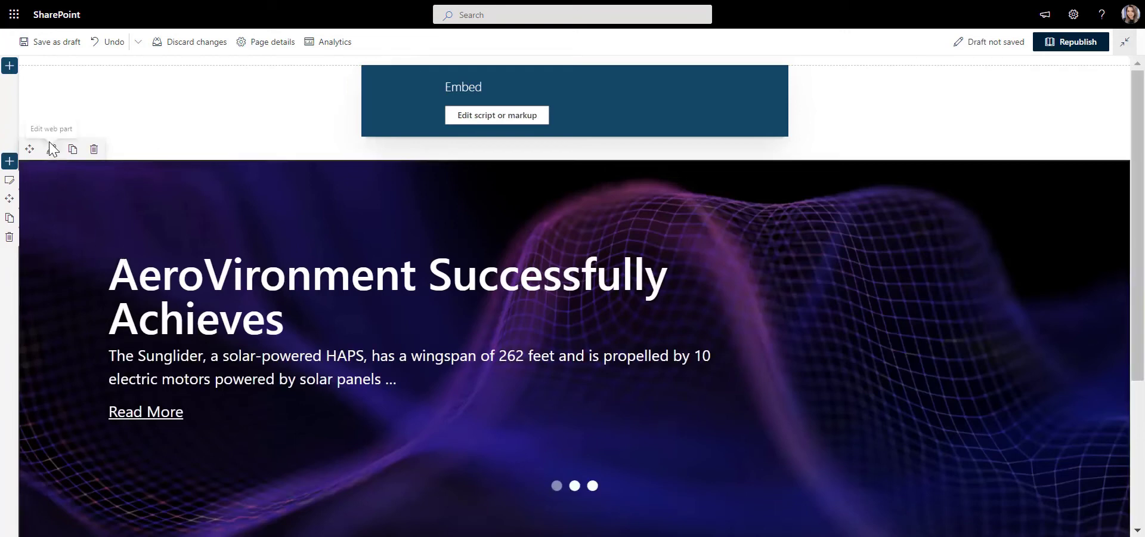
- Turn the carousel's autoplay off
click(52, 149)
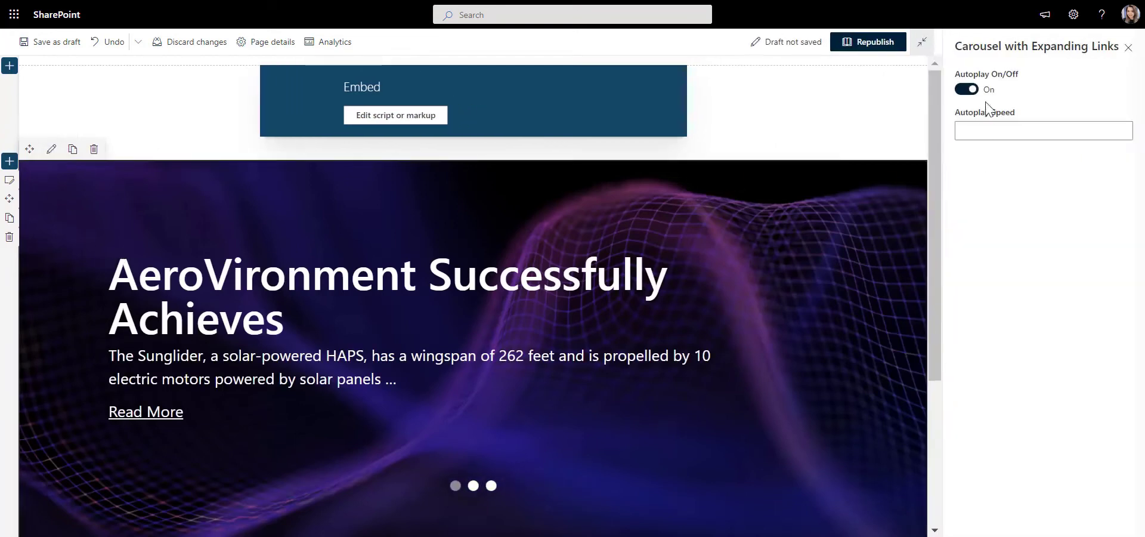
click(969, 89)
click(1128, 48)
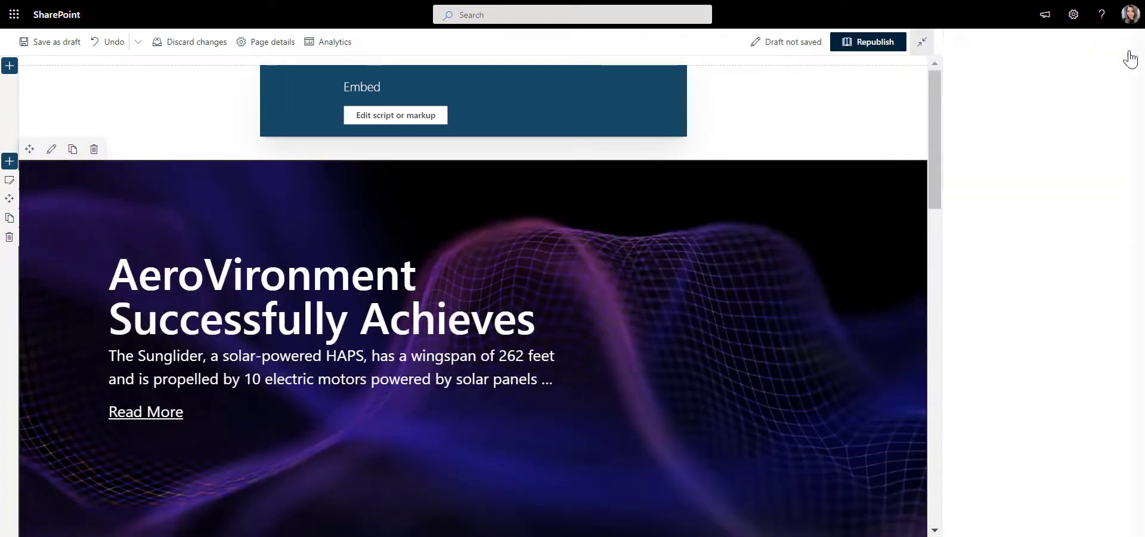
scroll(803, 266, down, 4)
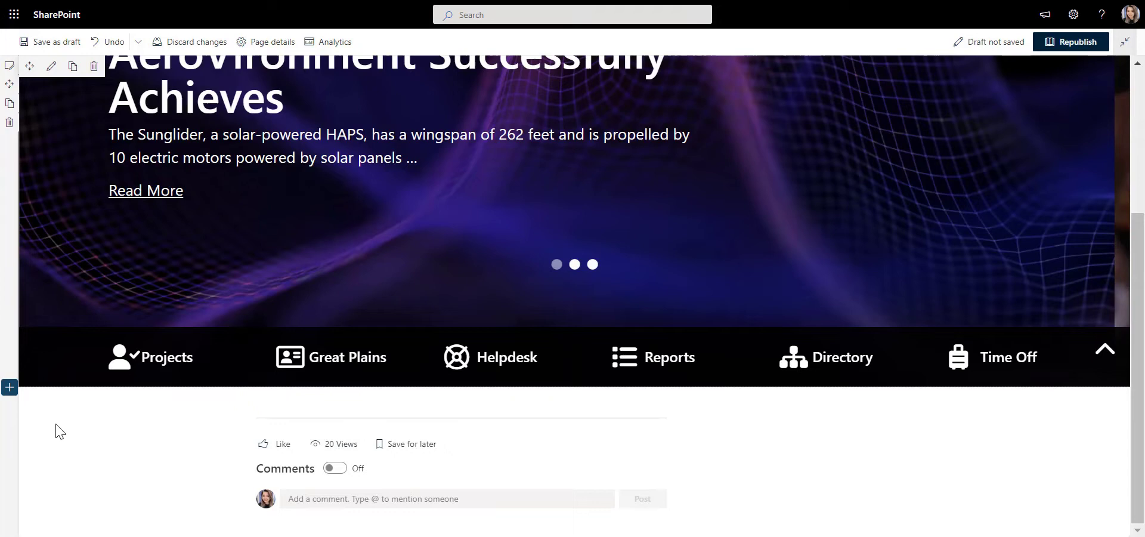
- Add a three-column section with a Text part reading UPCOMING DEADLINES as Heading 1
click(9, 387)
click(170, 397)
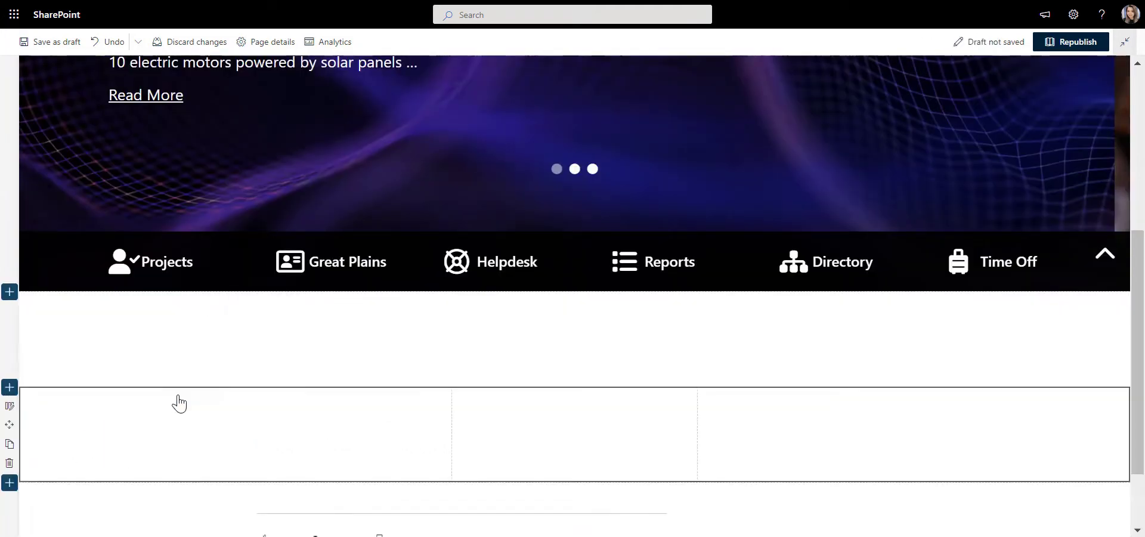
click(329, 396)
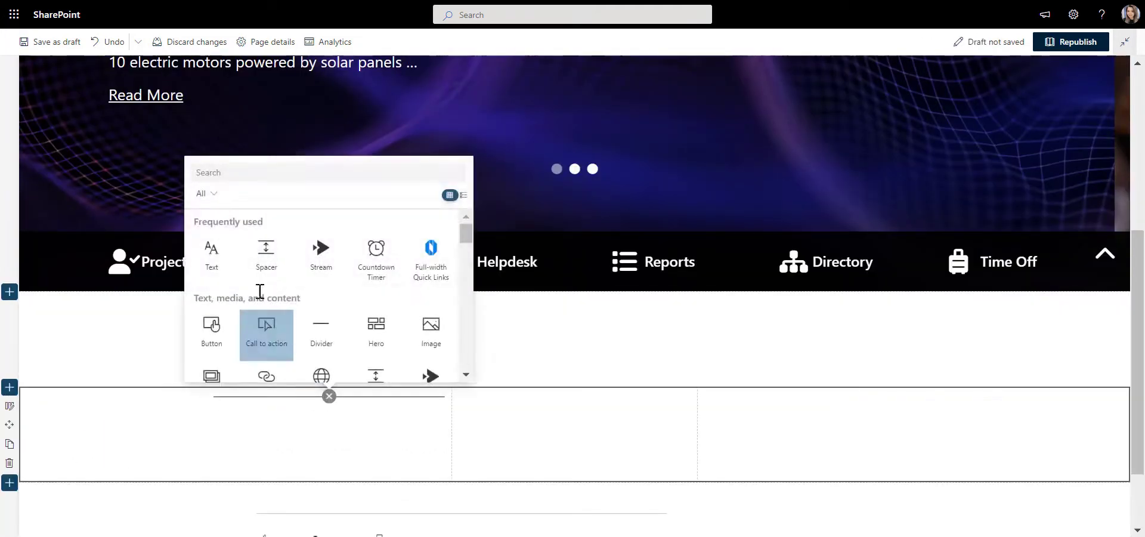
click(215, 256)
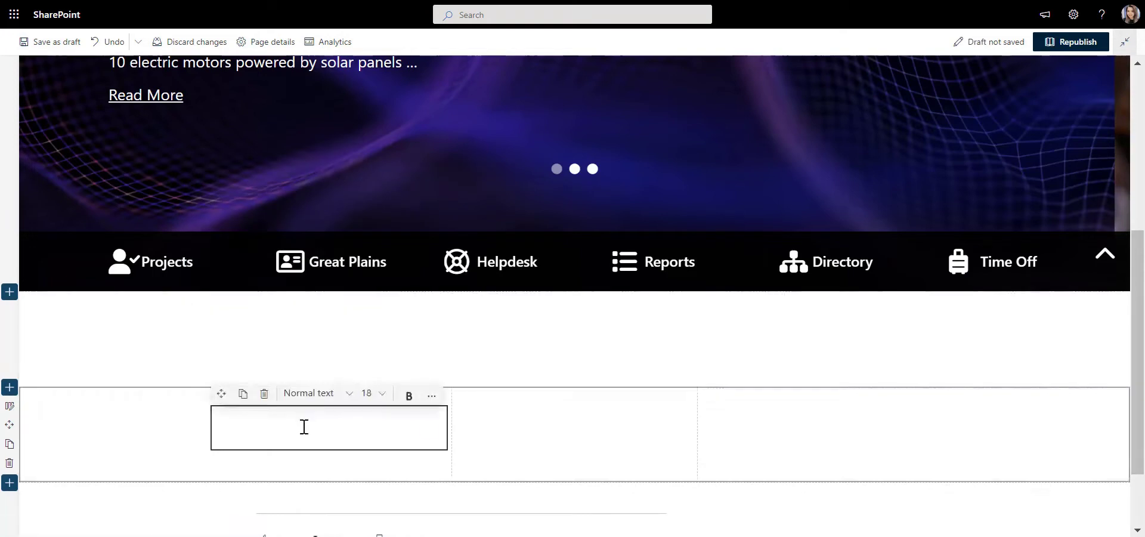
text(UPCOMING DEADLINES)
click(308, 393)
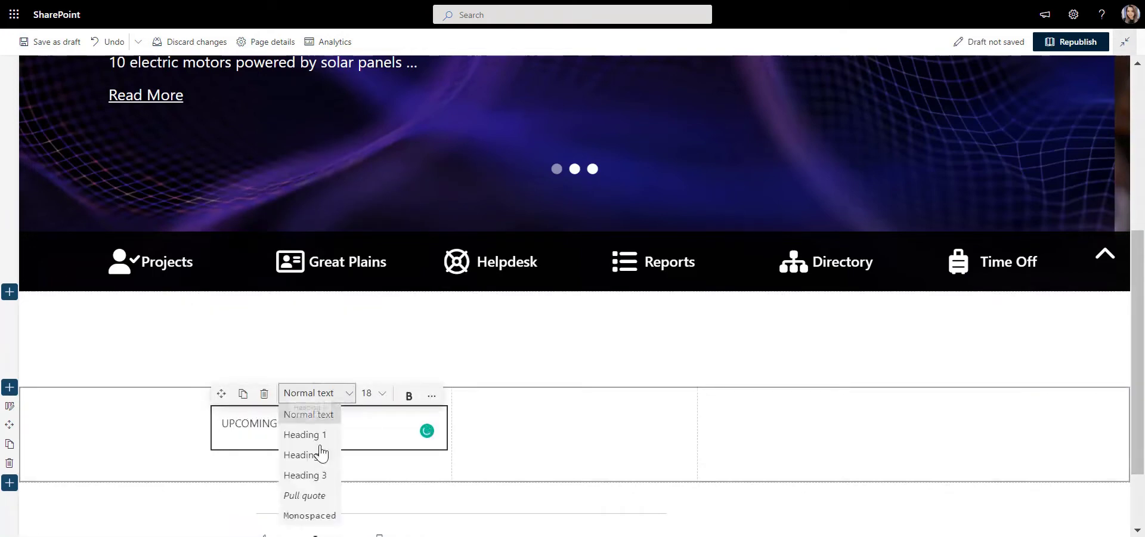
click(309, 435)
scroll(4, 406, down, 2)
- Add another three-column section below containing a Countdown timer
click(9, 393)
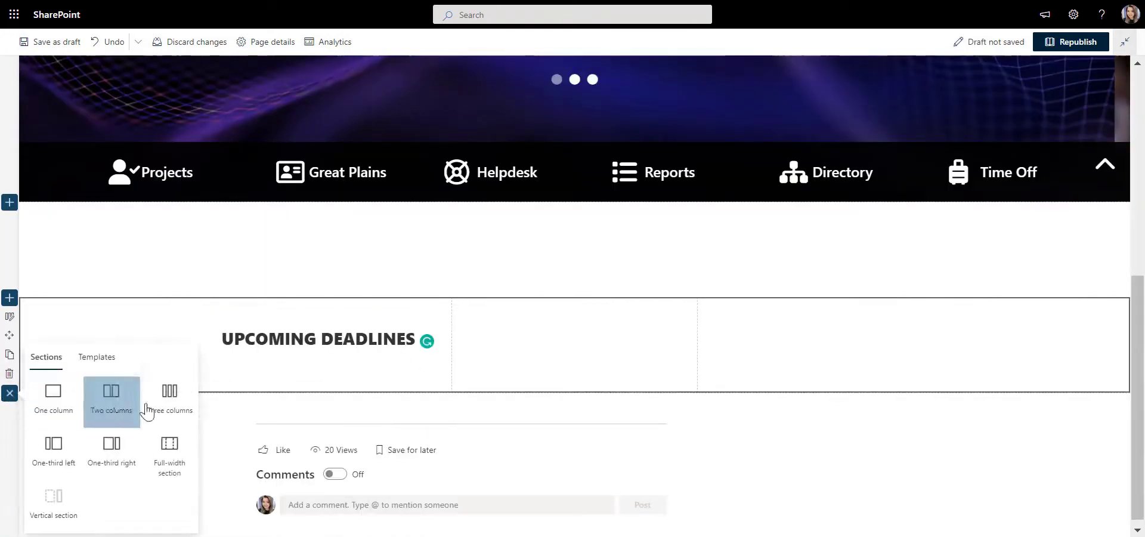
click(169, 393)
click(330, 403)
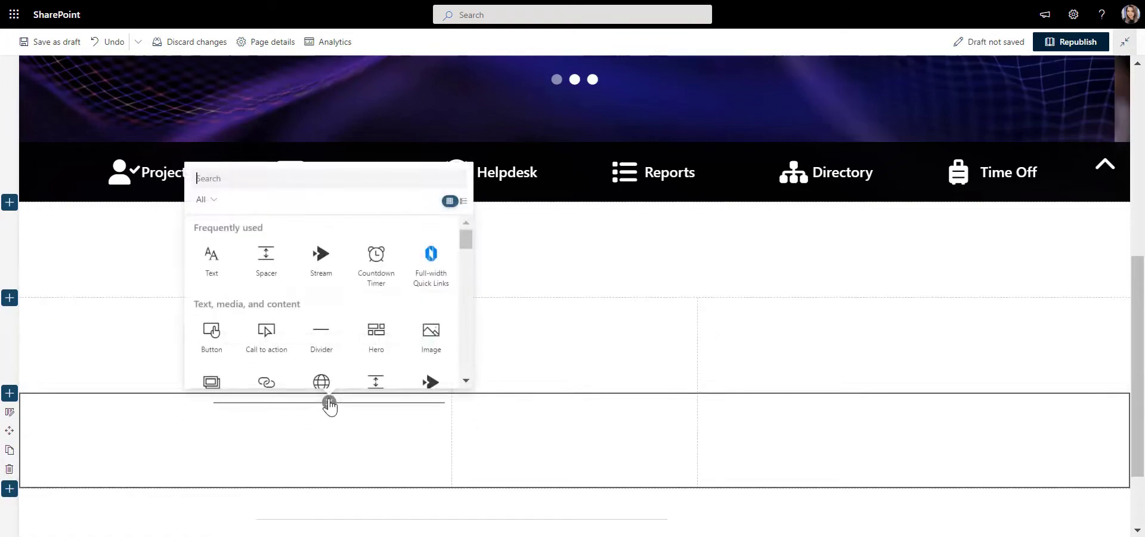
click(369, 279)
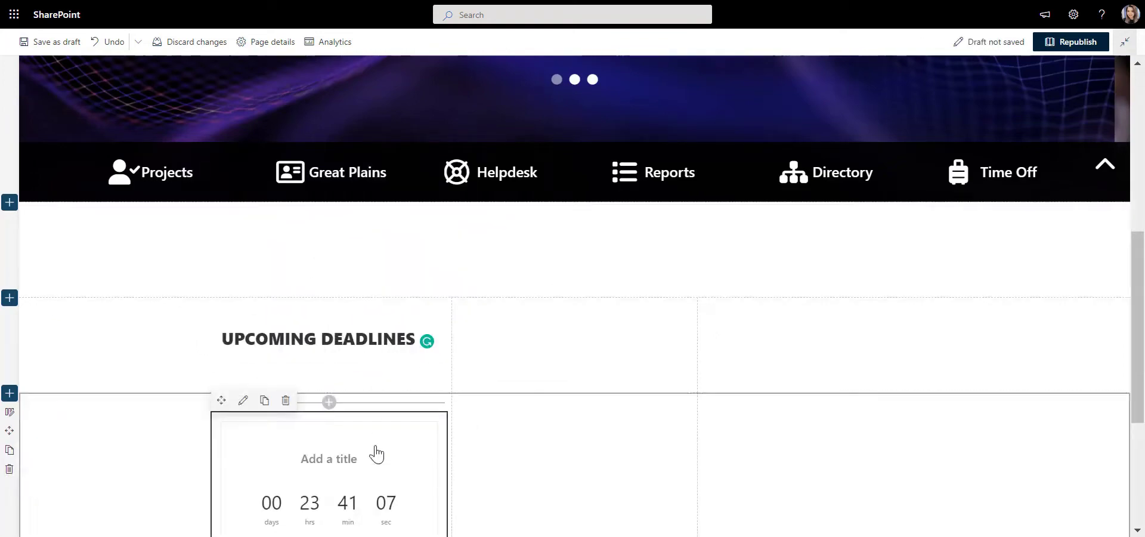
scroll(355, 421, down, 3)
- Set the timer to Jun 10 2022, showing days, hours and minutes, with a linked 'Learn More' button
click(243, 230)
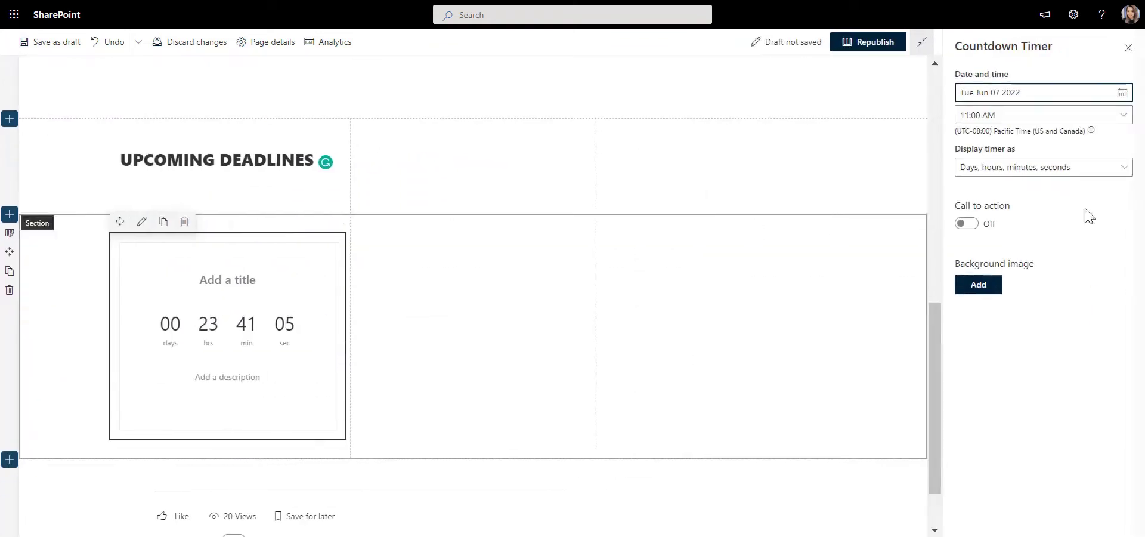
click(1121, 93)
click(978, 171)
click(990, 172)
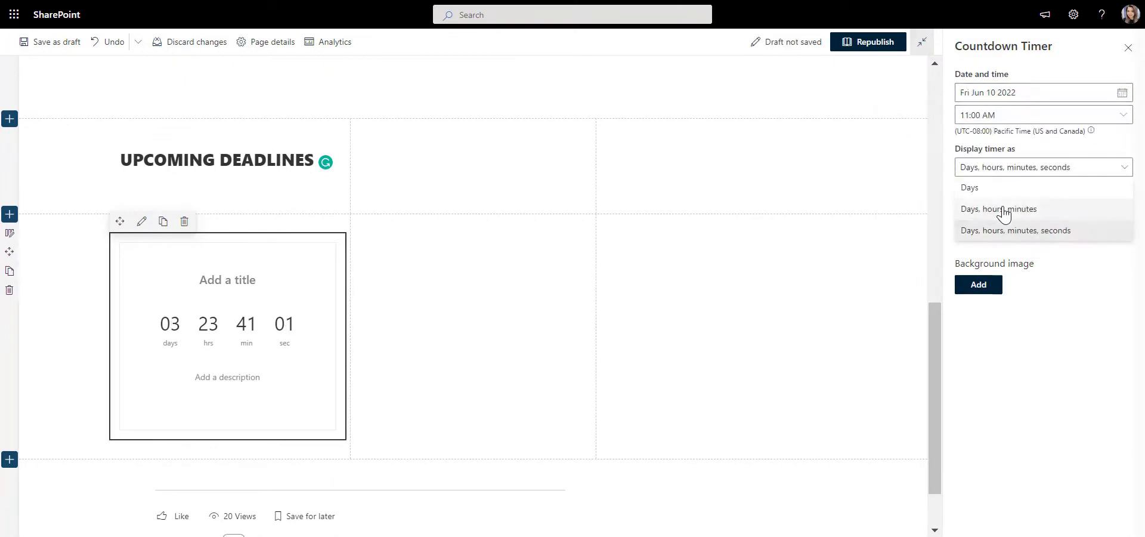
click(1002, 212)
click(967, 223)
click(993, 262)
text(L)
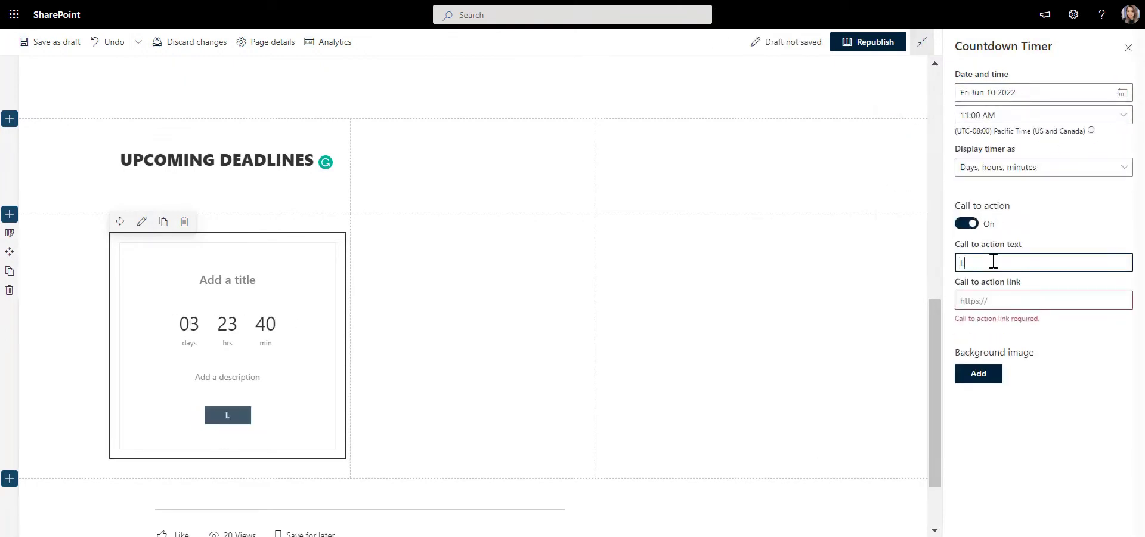
text(earn More)
click(990, 300)
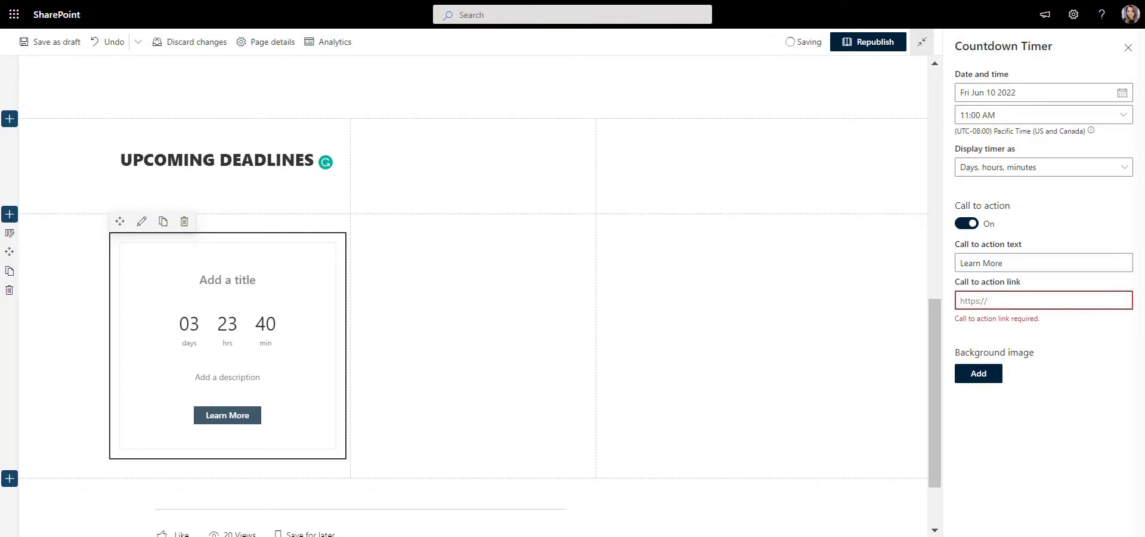
click(1051, 298)
key(ctrl+v)
- Use the linked Footer.png as the timer background with overlay opacity 0
click(995, 359)
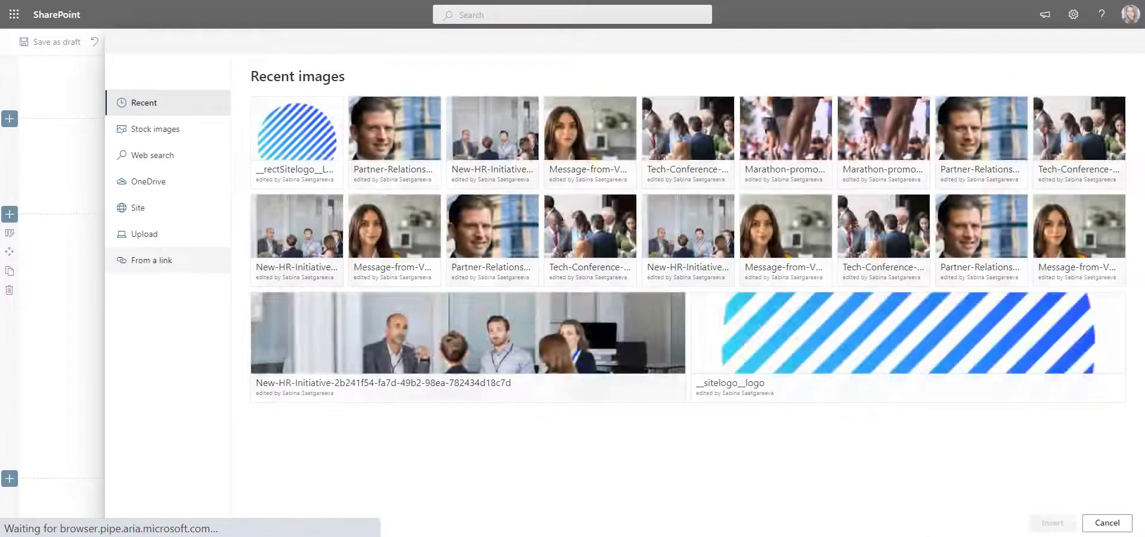
click(143, 260)
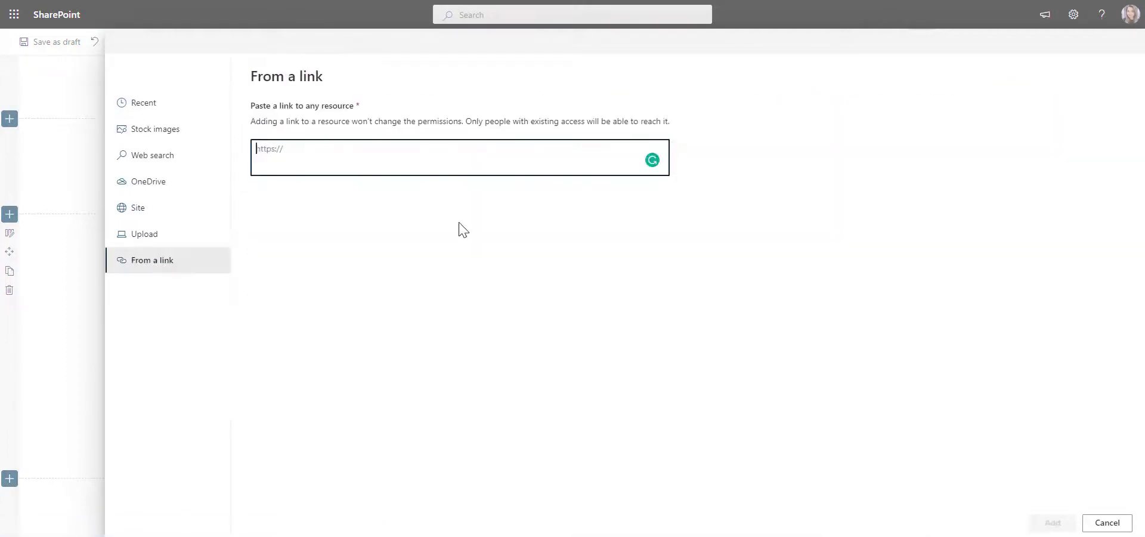
text(https://sharemuch.sharepoint.com/sites/OrigamiHub/SiteAssets/SitePages/Home/Footer.png)
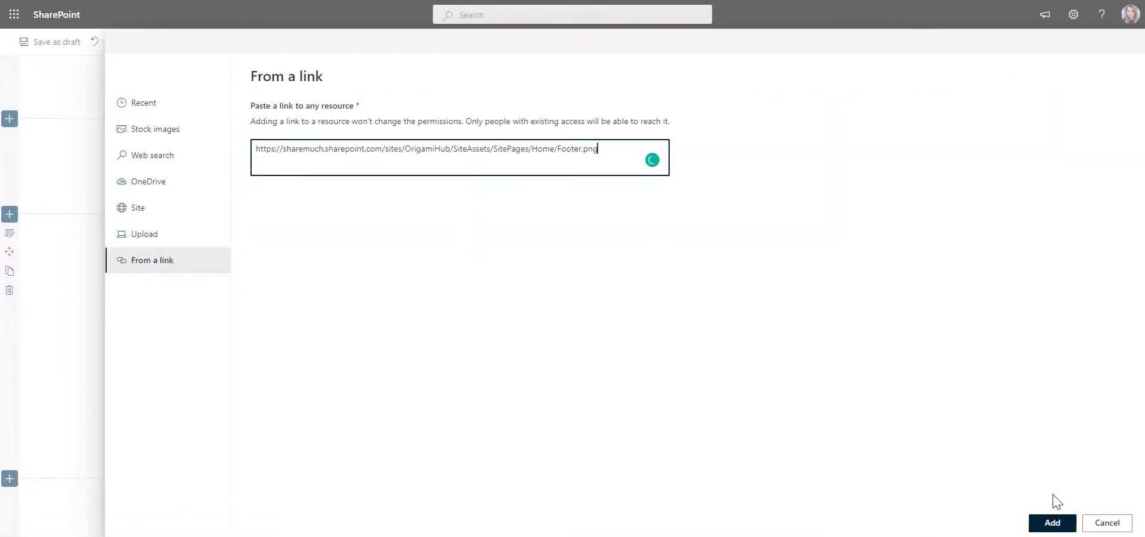
click(1051, 523)
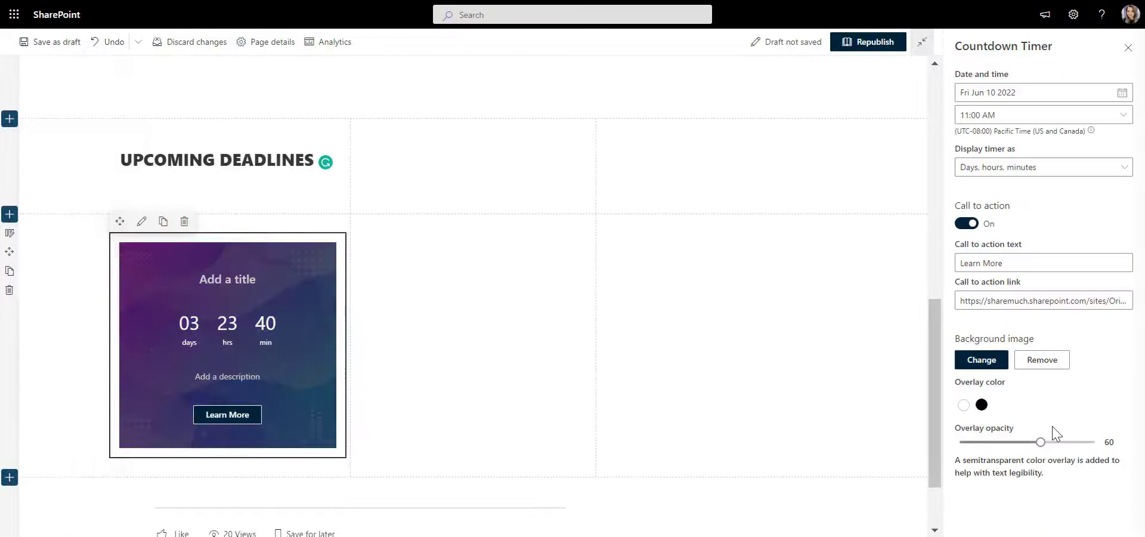
drag(1040, 442, 959, 442)
- Title the timer 'Performance Review Submissions'
click(224, 272)
text(Performance Revi)
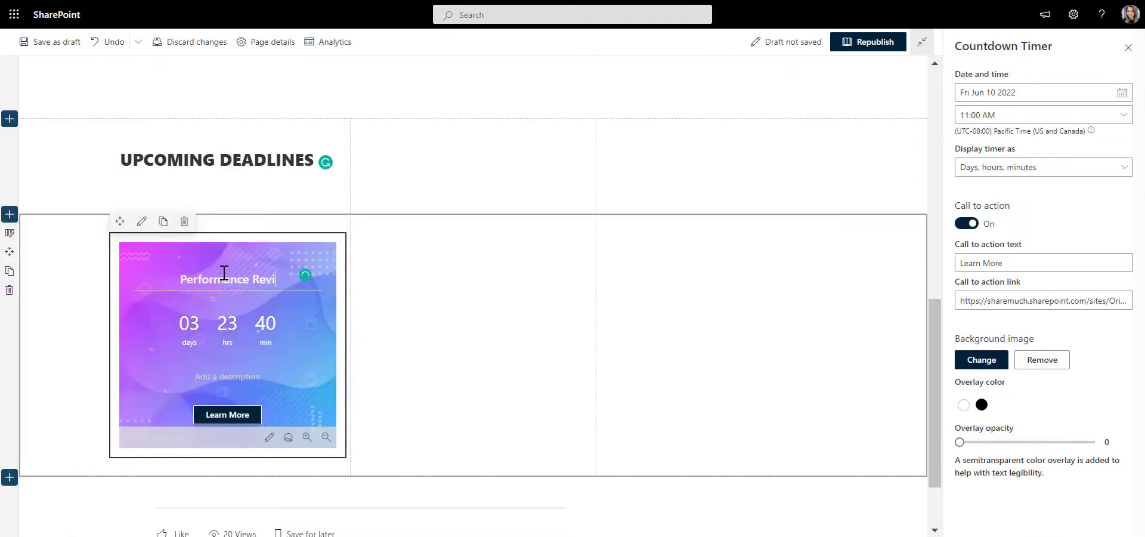
text(ew Submissions)
click(542, 378)
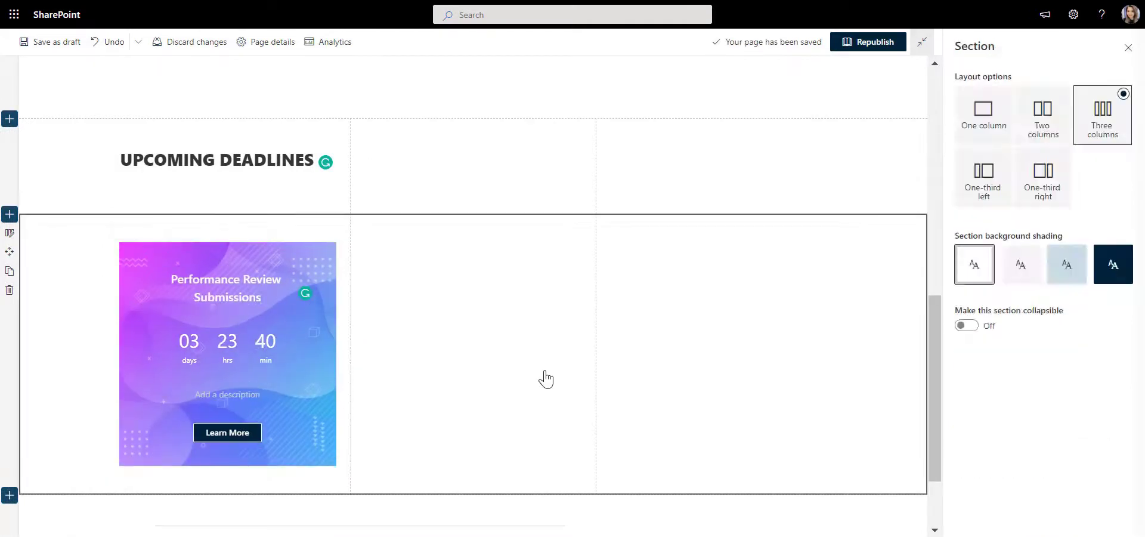
click(303, 359)
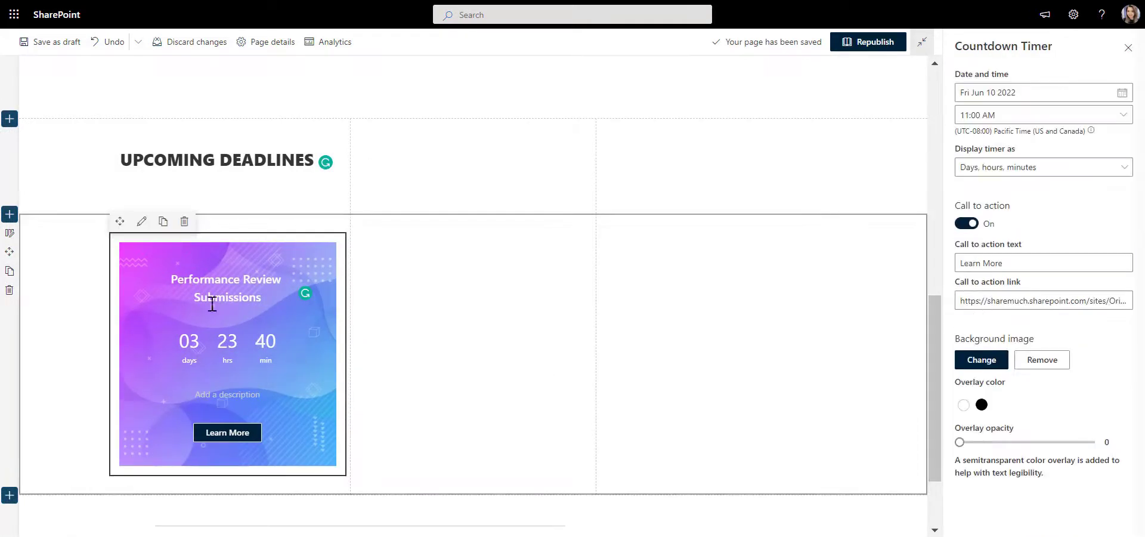
- Duplicate the countdown timer into column two and retitle the copy New Product Launch
click(163, 223)
scroll(440, 366, down, 3)
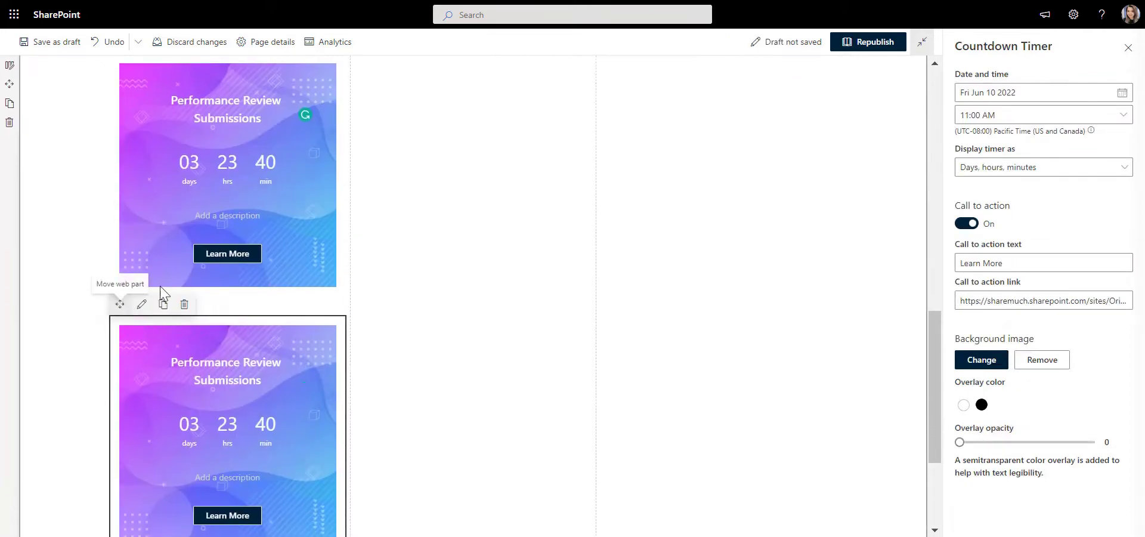
drag(120, 304, 471, 155)
triple_click(414, 177)
text(New Product Launch)
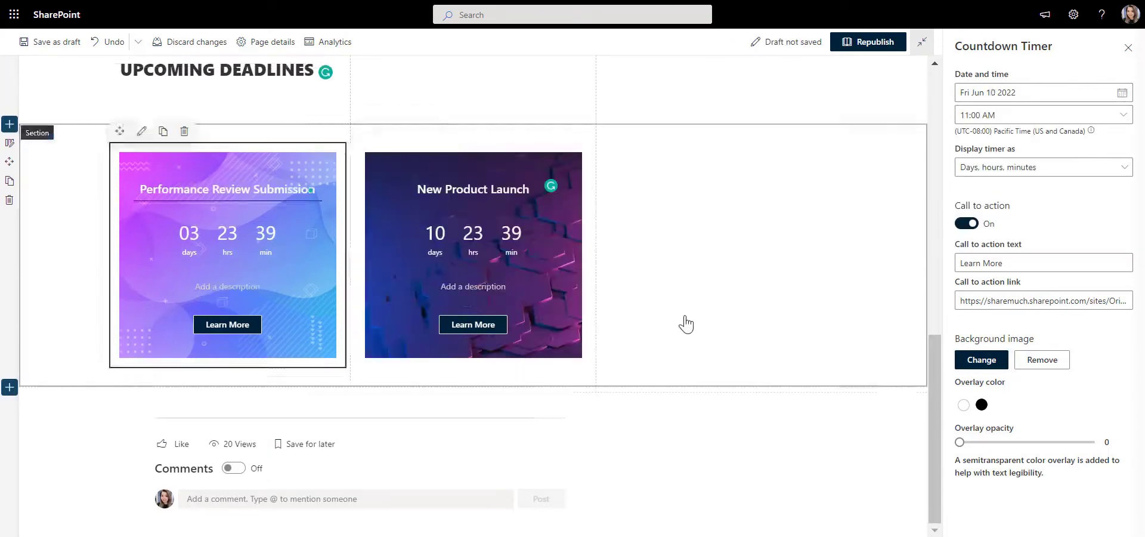
click(683, 323)
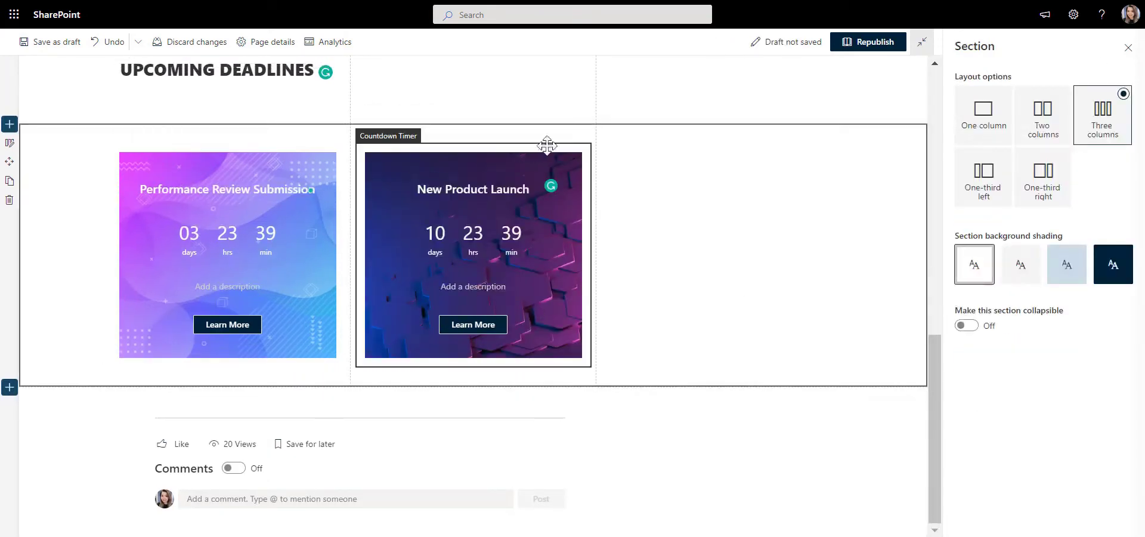
- Duplicate the UPCOMING DEADLINES heading
scroll(740, 173, up, 2)
click(271, 170)
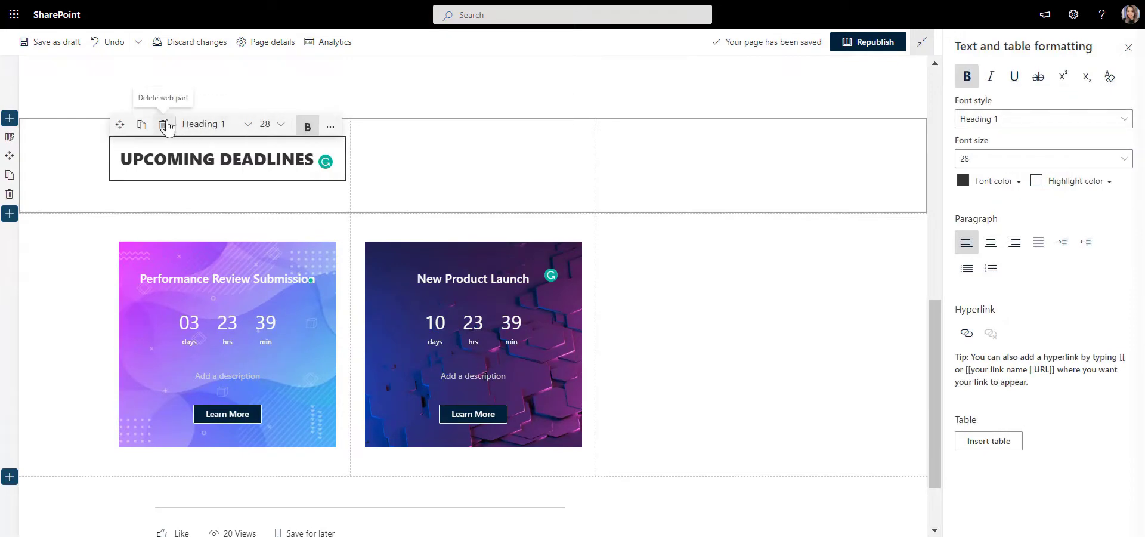
click(141, 124)
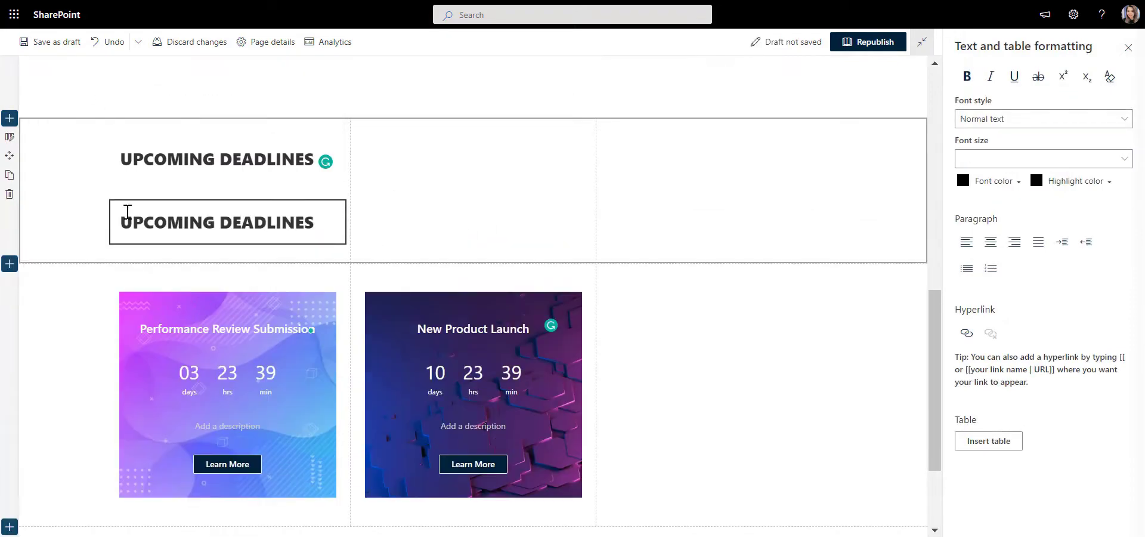
click(271, 233)
- Head column three RESOURCES and add a Full-width Quick Links part from the Quick Links Resources list
drag(120, 187, 733, 159)
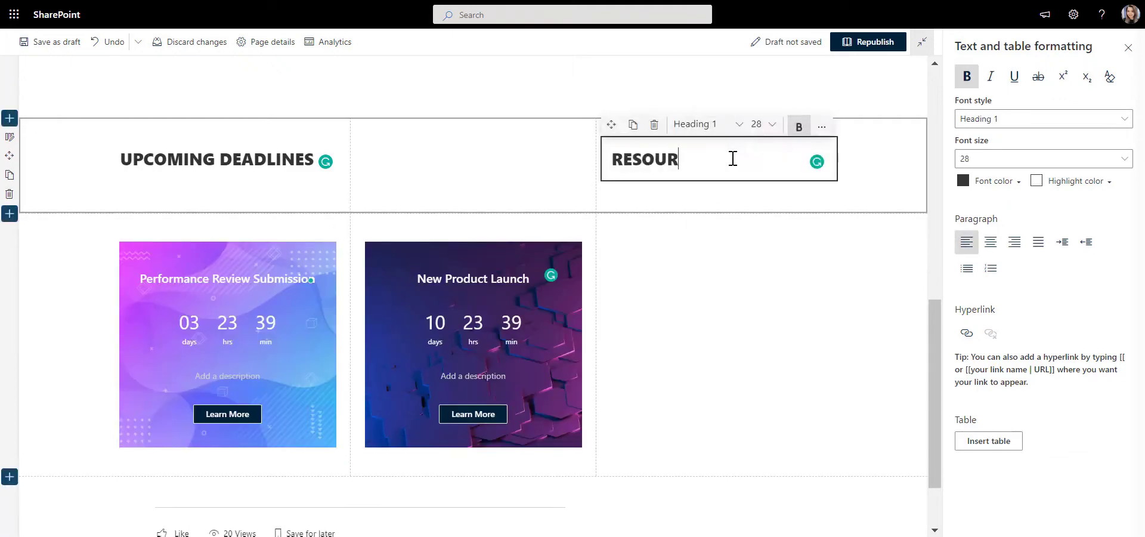
text(CES)
click(719, 222)
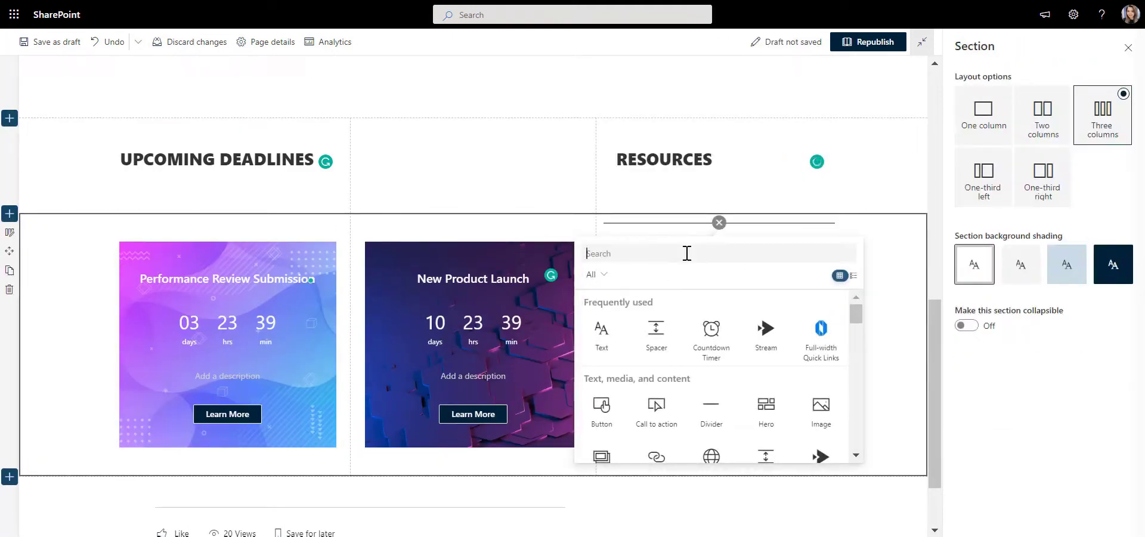
click(821, 337)
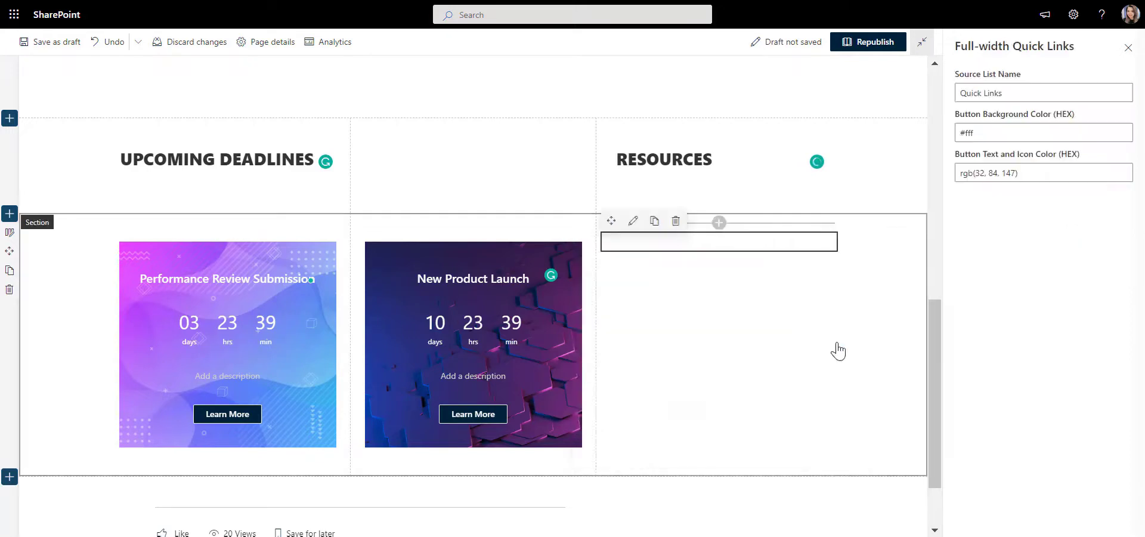
click(1039, 90)
text(Resources)
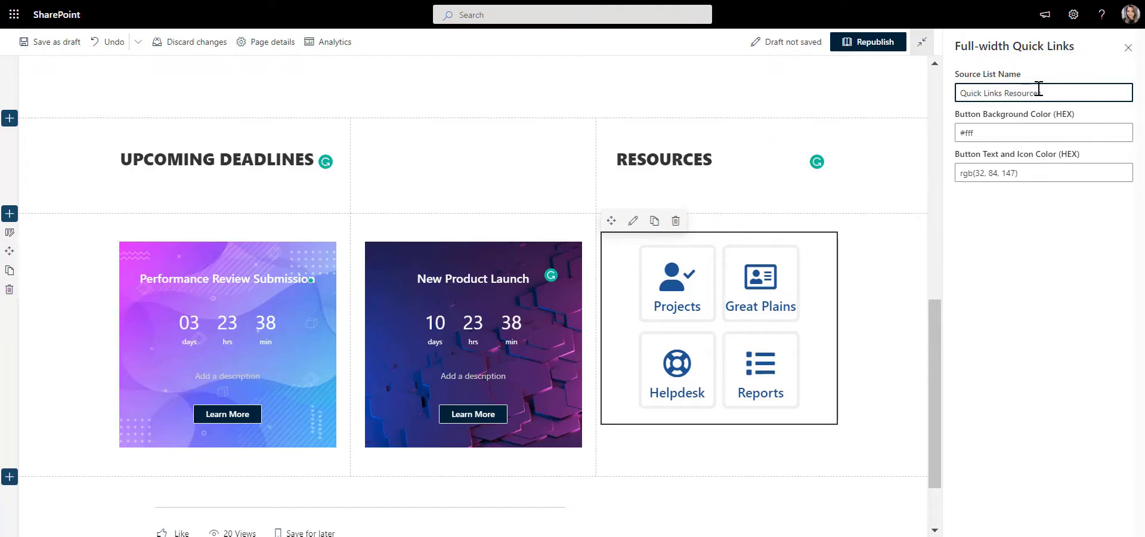
- Add a one-column section with a Spacer below the deadlines area
click(885, 414)
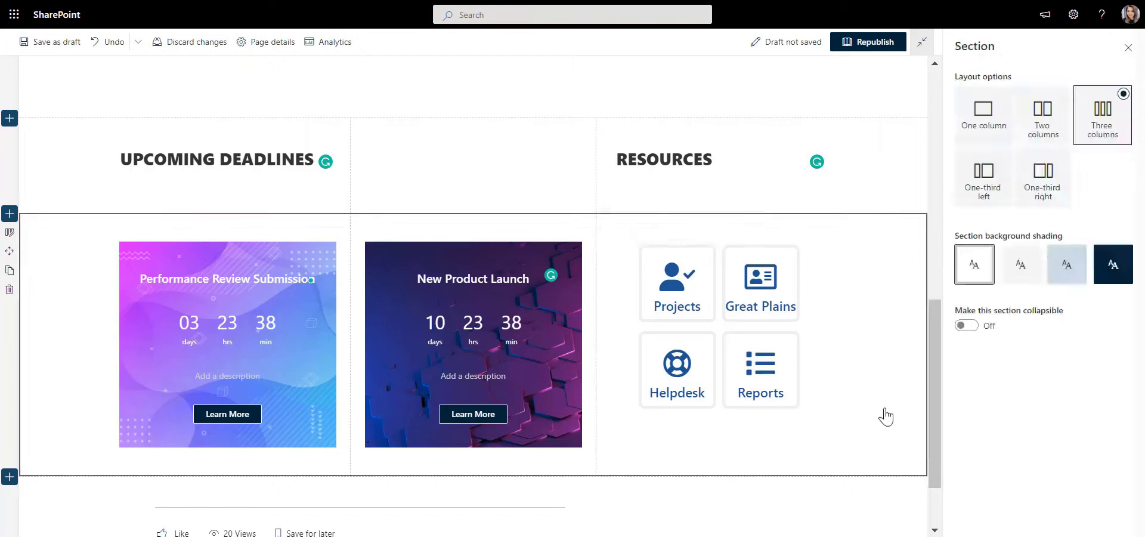
scroll(884, 414, up, 2)
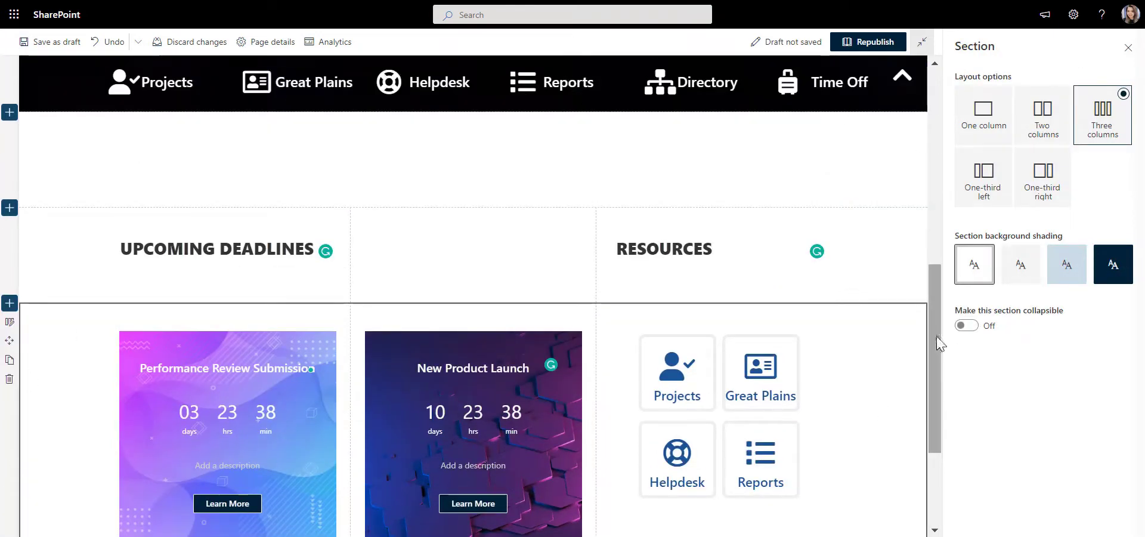
scroll(859, 450, down, 3)
scroll(861, 450, down, 1)
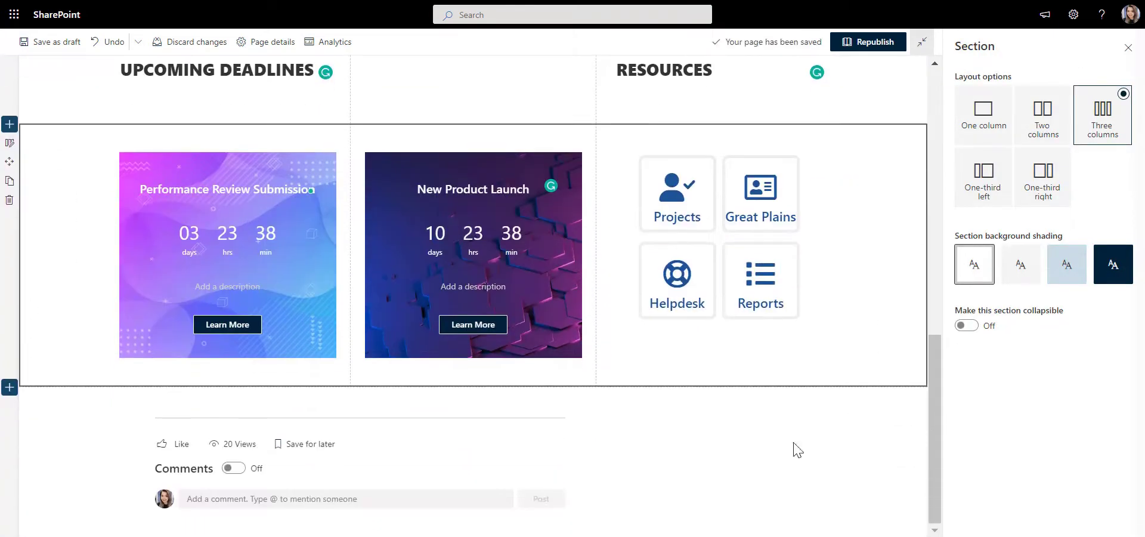
click(9, 386)
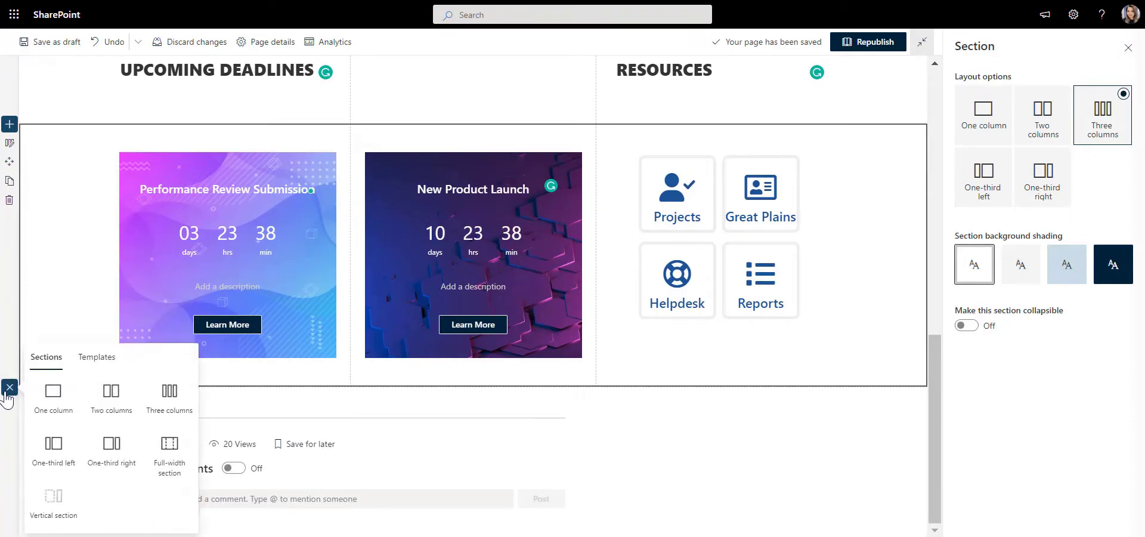
click(69, 408)
click(474, 397)
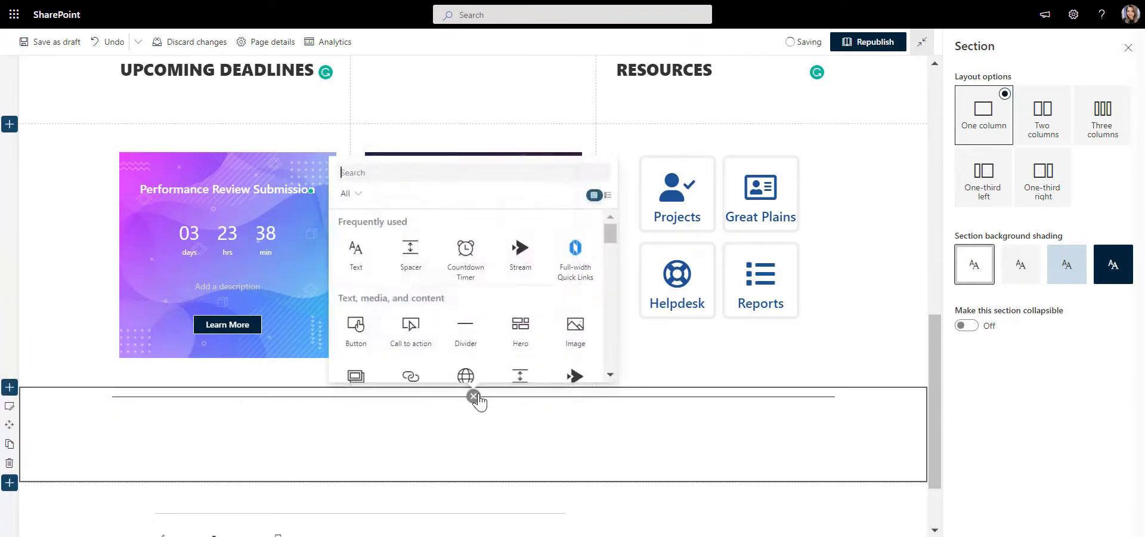
click(401, 275)
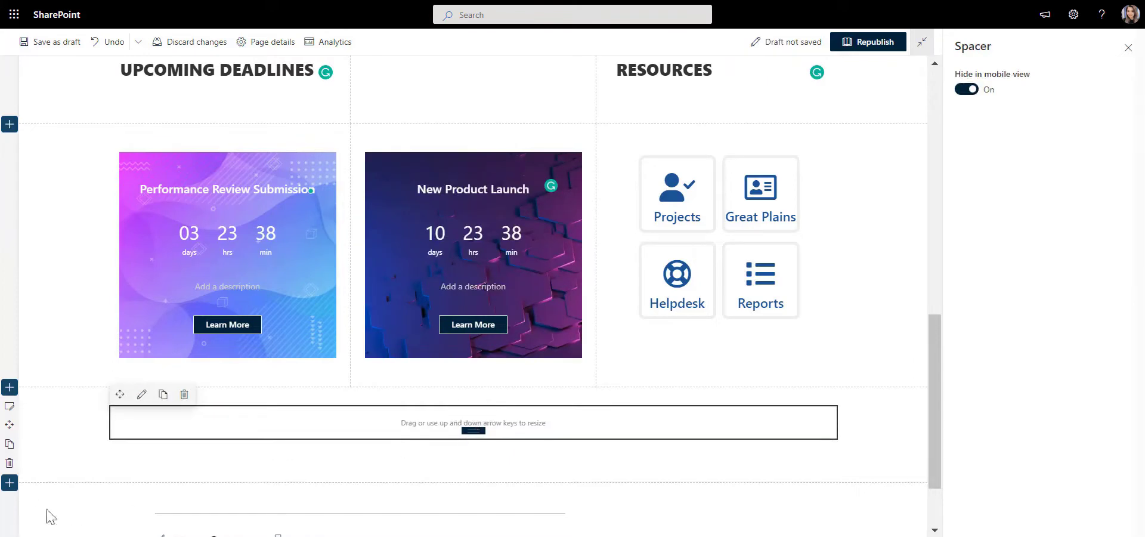
- Add a three-column section below the spacer
click(10, 483)
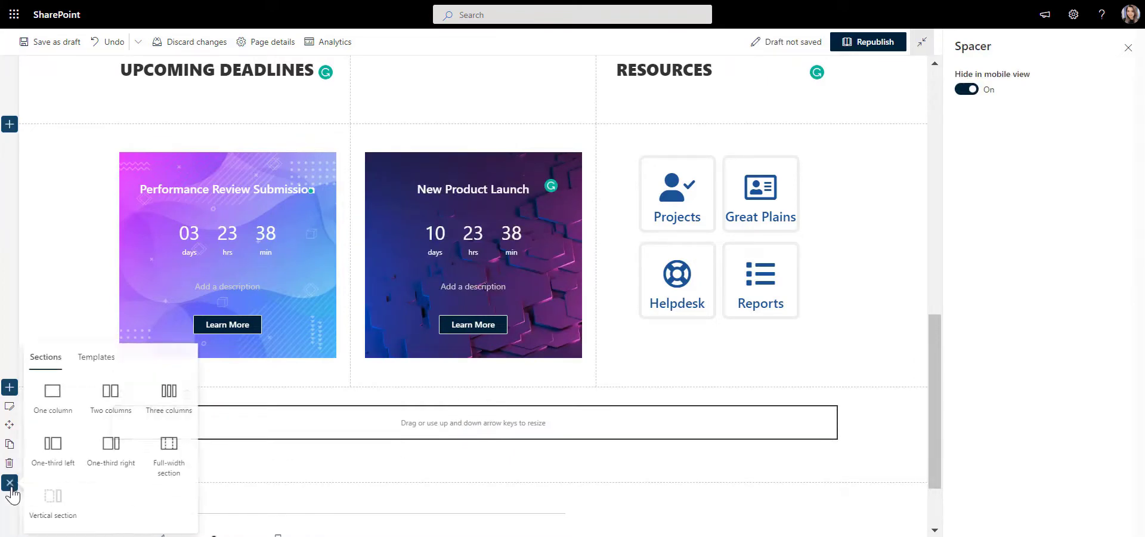
click(154, 411)
scroll(775, 337, down, 3)
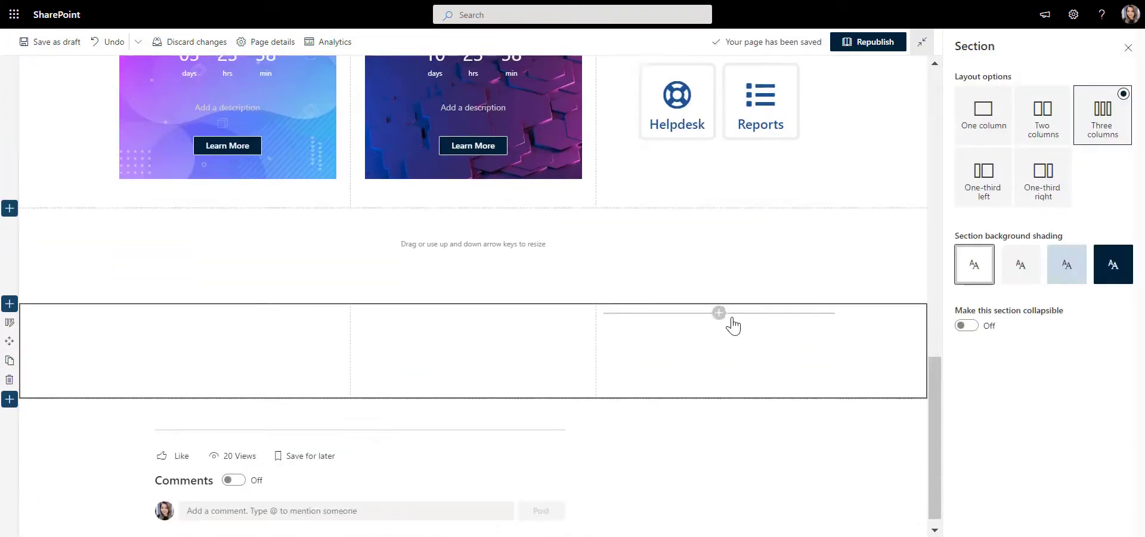
click(720, 314)
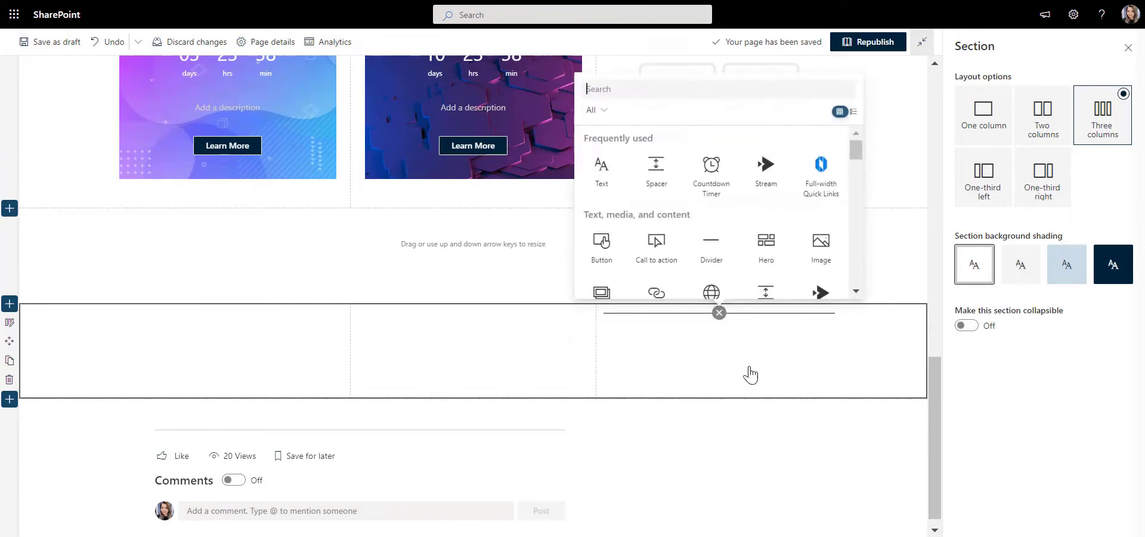
click(767, 384)
scroll(767, 358, up, 5)
- Duplicate the RESOURCES heading into the new section and select its text for retyping
click(703, 159)
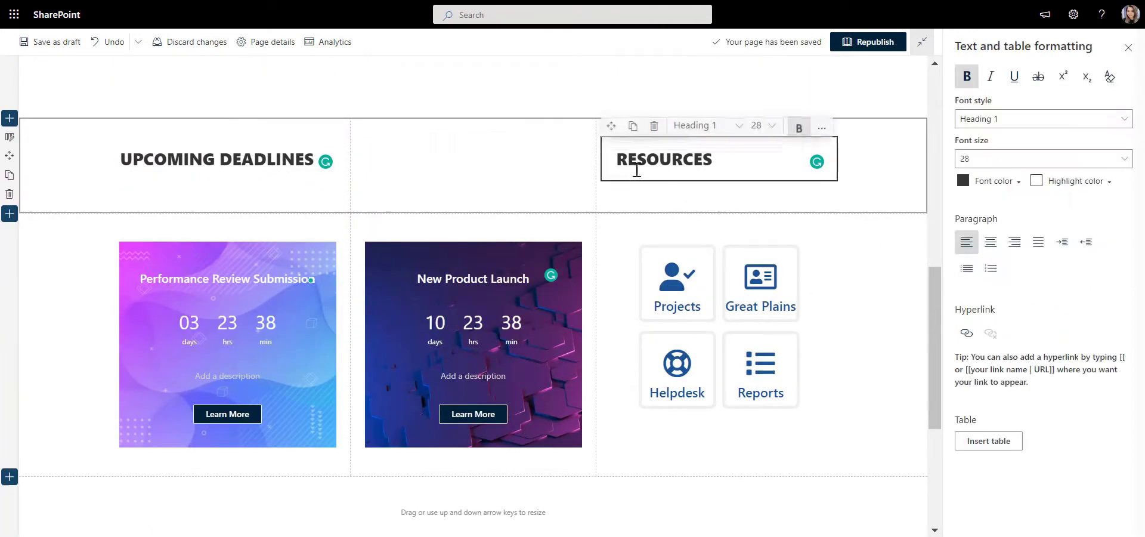
click(633, 125)
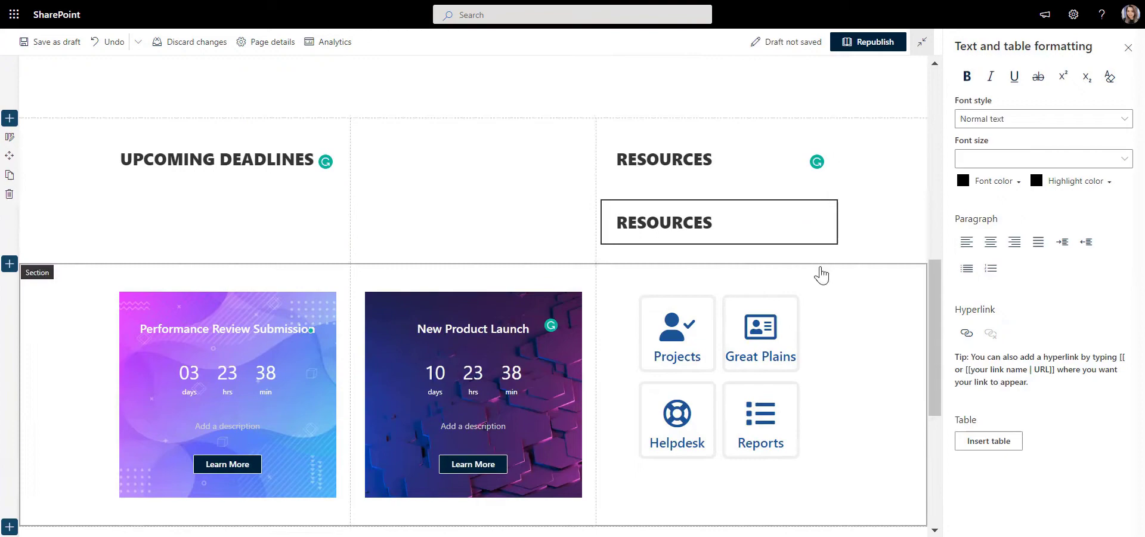
scroll(775, 358, down, 4)
double_click(677, 398)
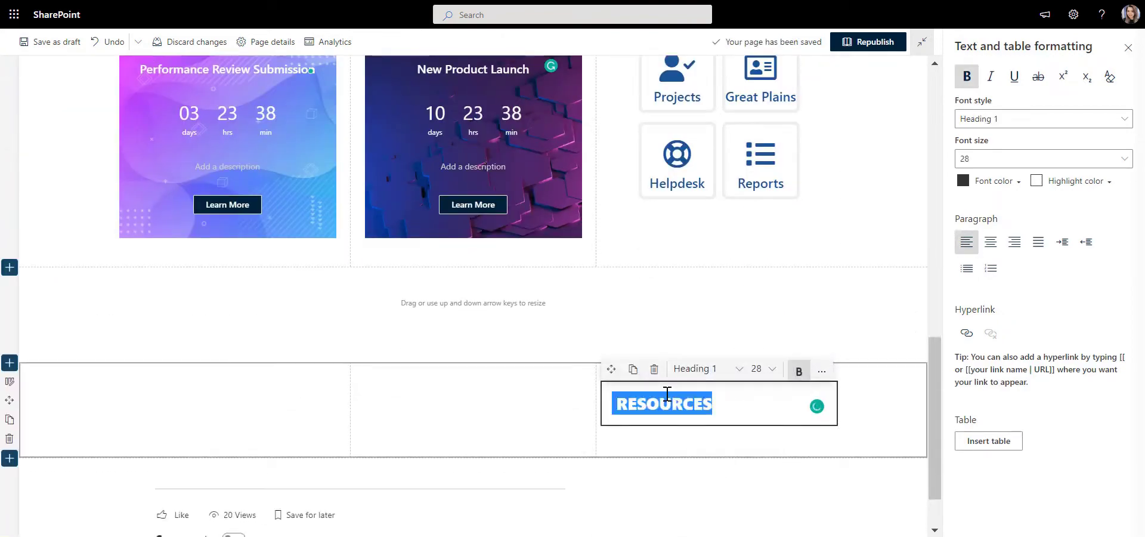
- Retype the heading as FORMS & TEMPLATES and add an Origami Information Directory in a new three-column section
text(FORMS & TEMPLATES)
click(9, 458)
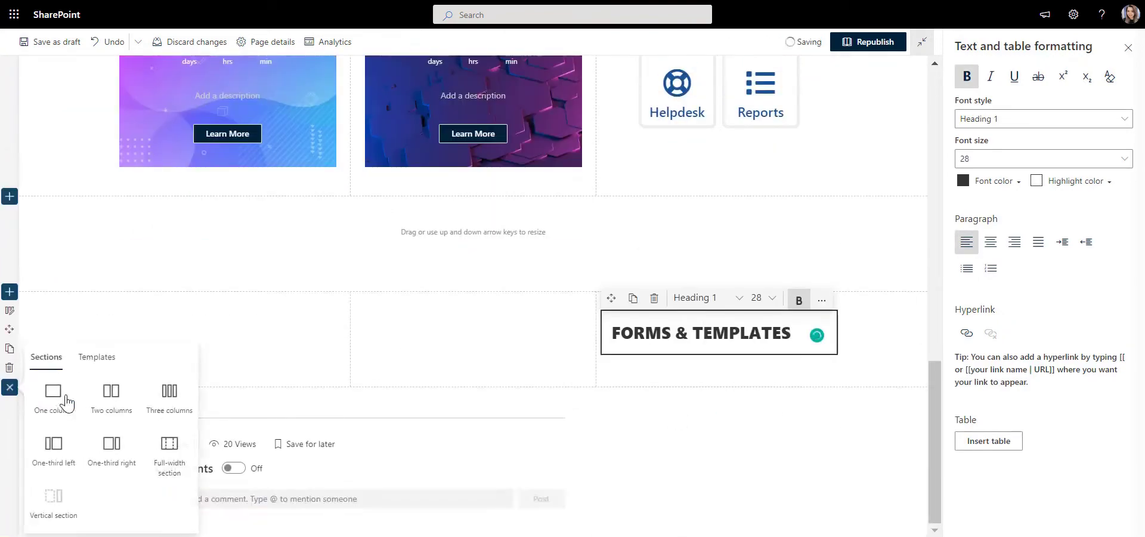
click(162, 399)
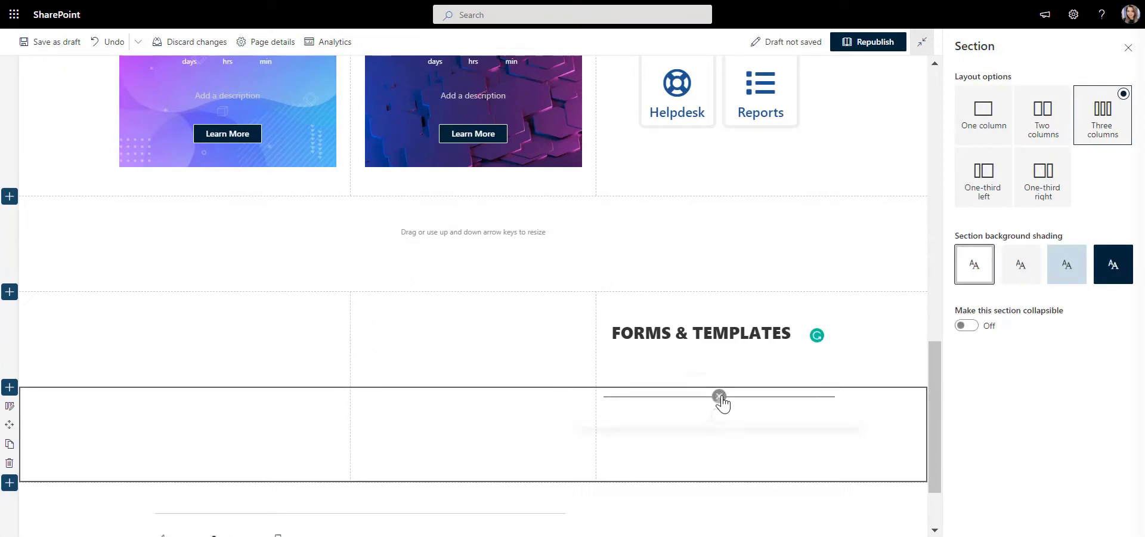
click(720, 397)
text(INFOR)
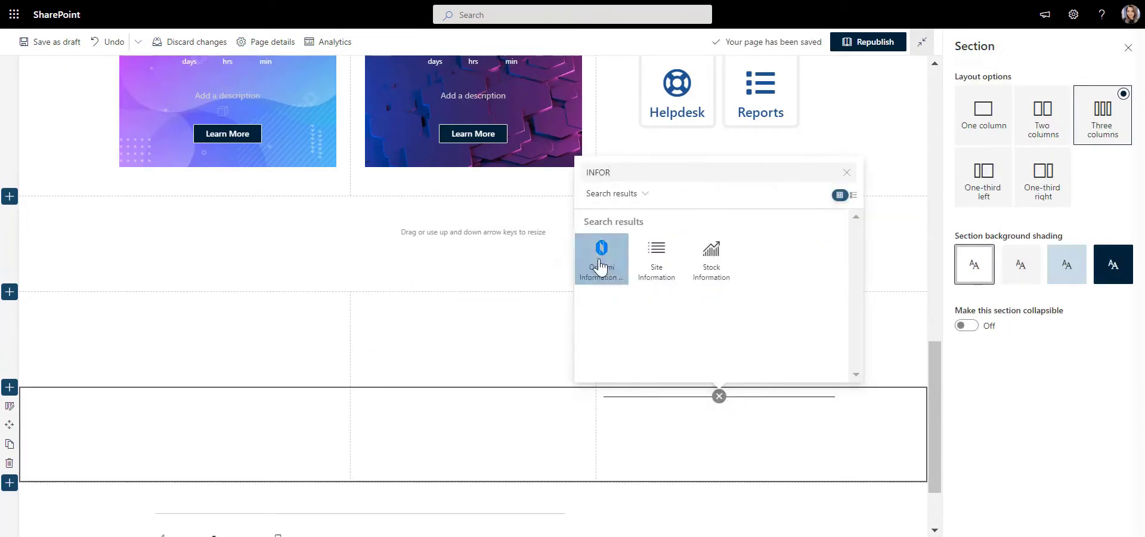
click(602, 253)
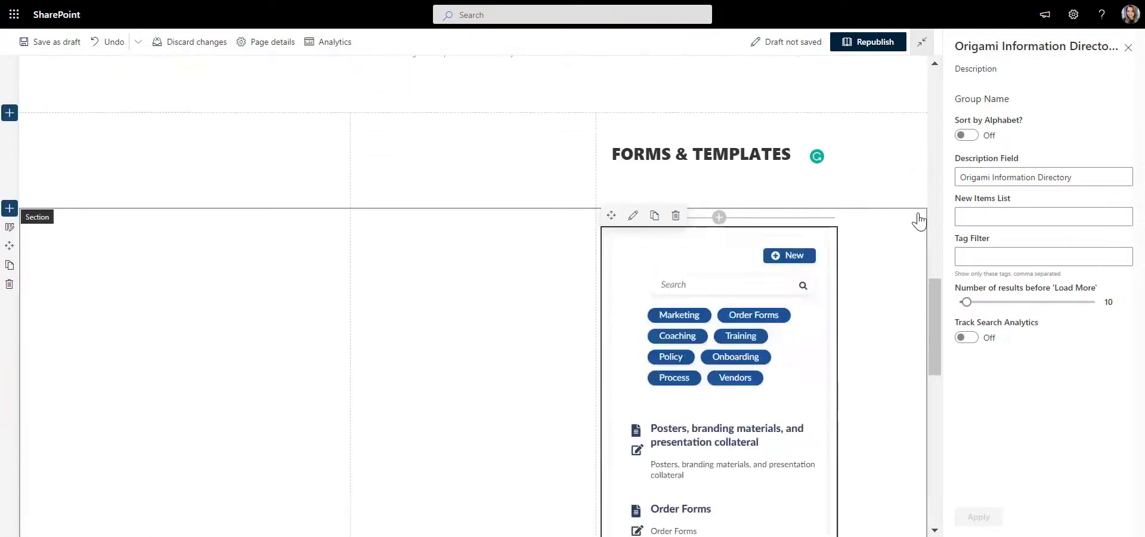
- Set the directory to show 5 results before Load More and apply it
scroll(910, 236, down, 10)
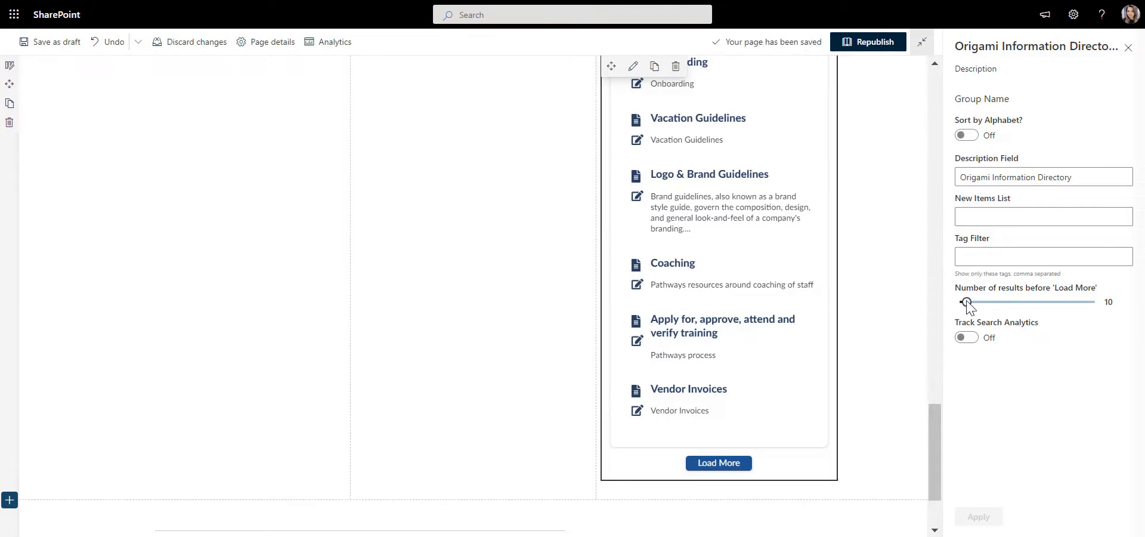
drag(967, 302, 964, 302)
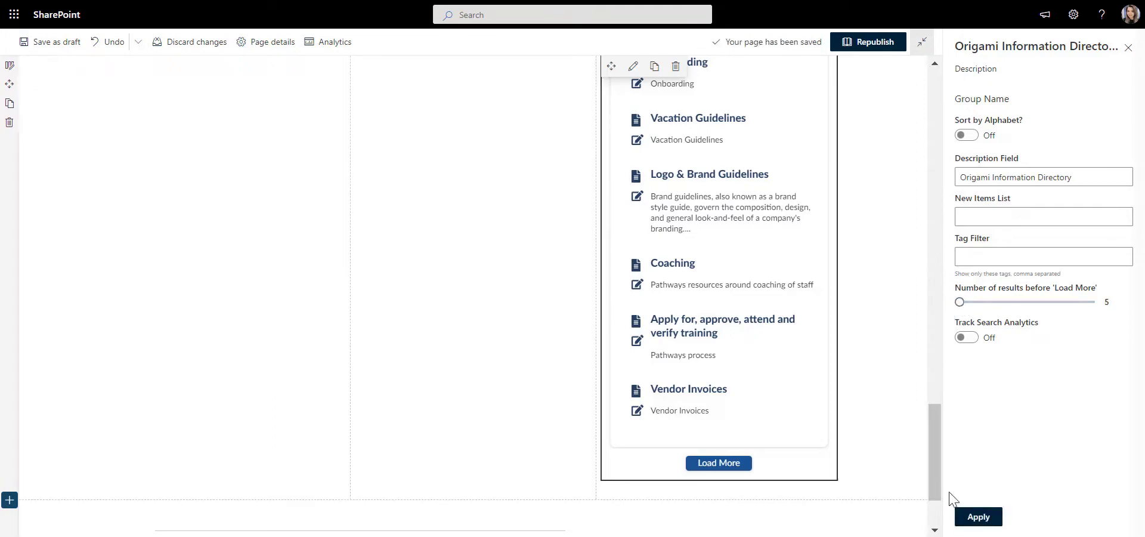
click(975, 516)
scroll(867, 286, up, 6)
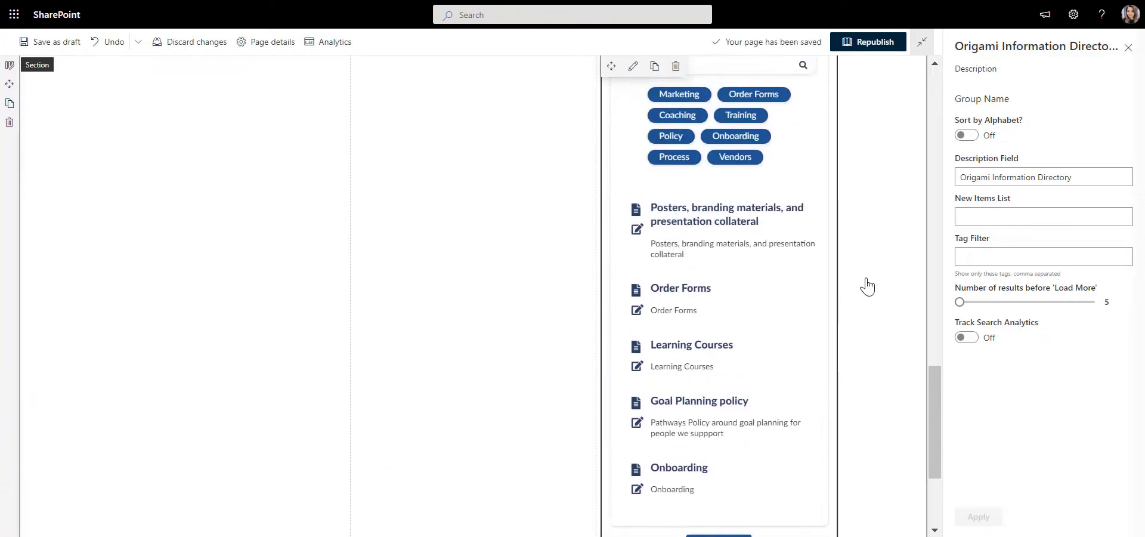
scroll(867, 286, up, 5)
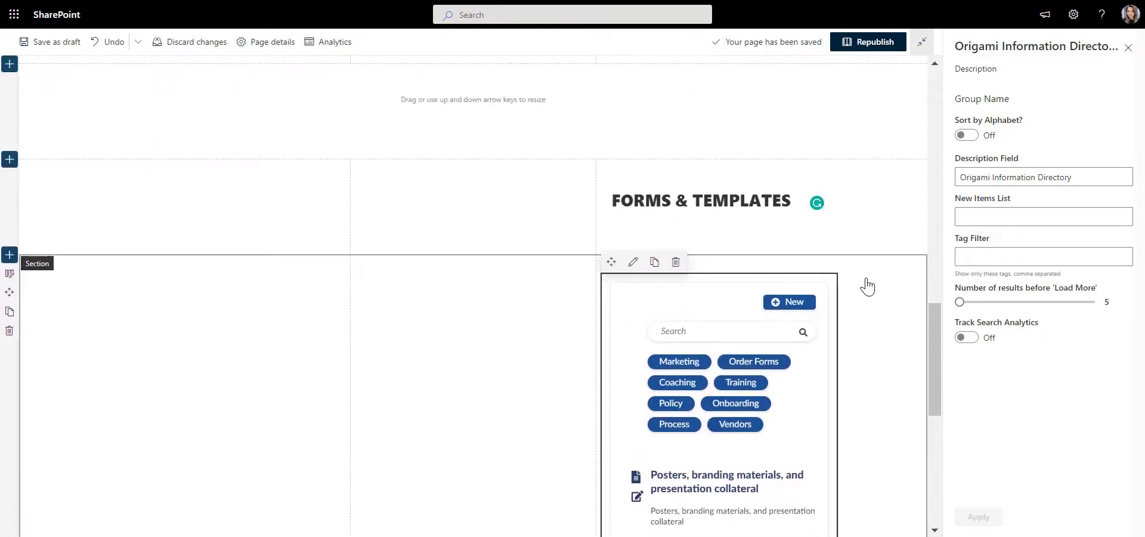
scroll(867, 286, up, 2)
click(860, 321)
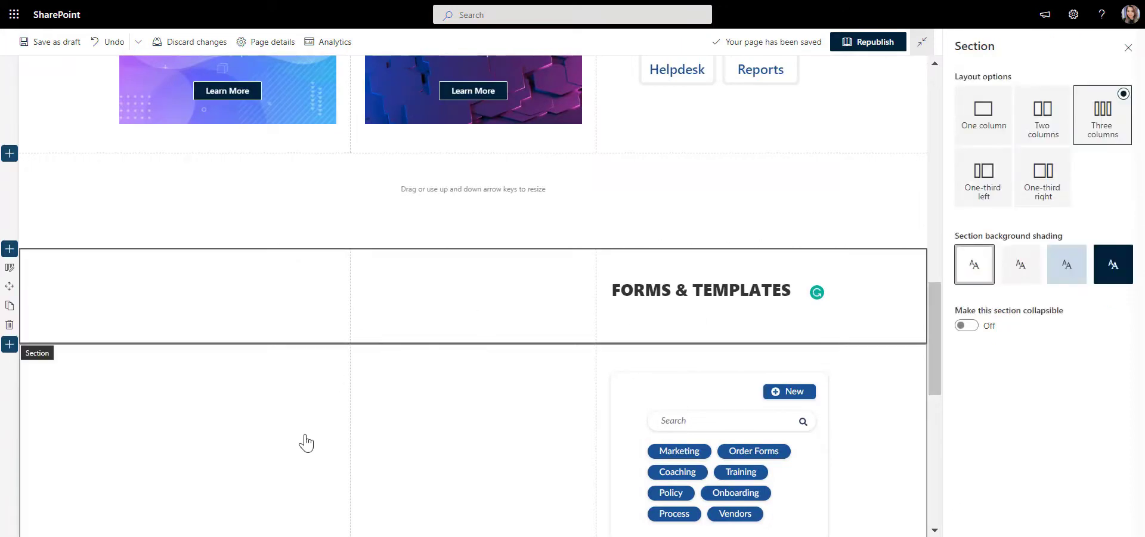
- Duplicate the FORMS & TEMPLATES heading into the left column and retype it as NEWS
click(622, 299)
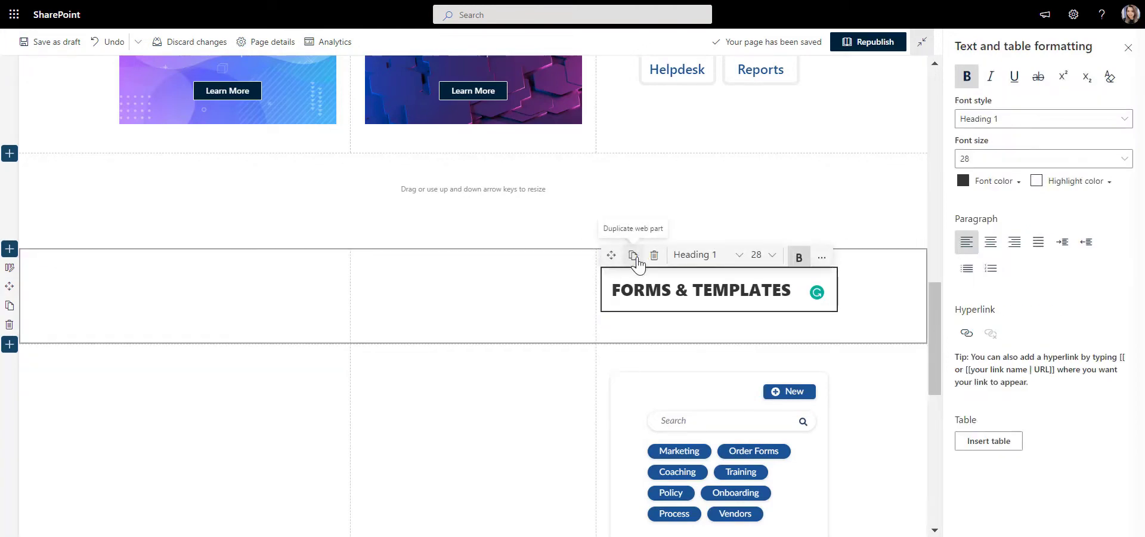
click(634, 255)
drag(614, 318, 190, 301)
triple_click(190, 301)
text(NEWS)
- Add a Stream web part showing the single Partner Relationships video from its pasted URL
click(220, 360)
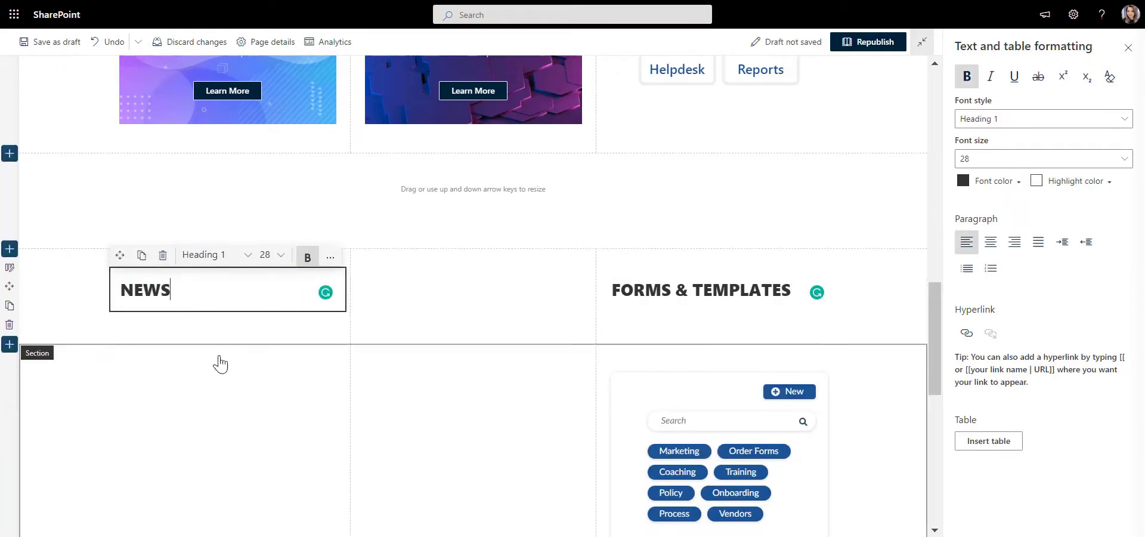
click(228, 354)
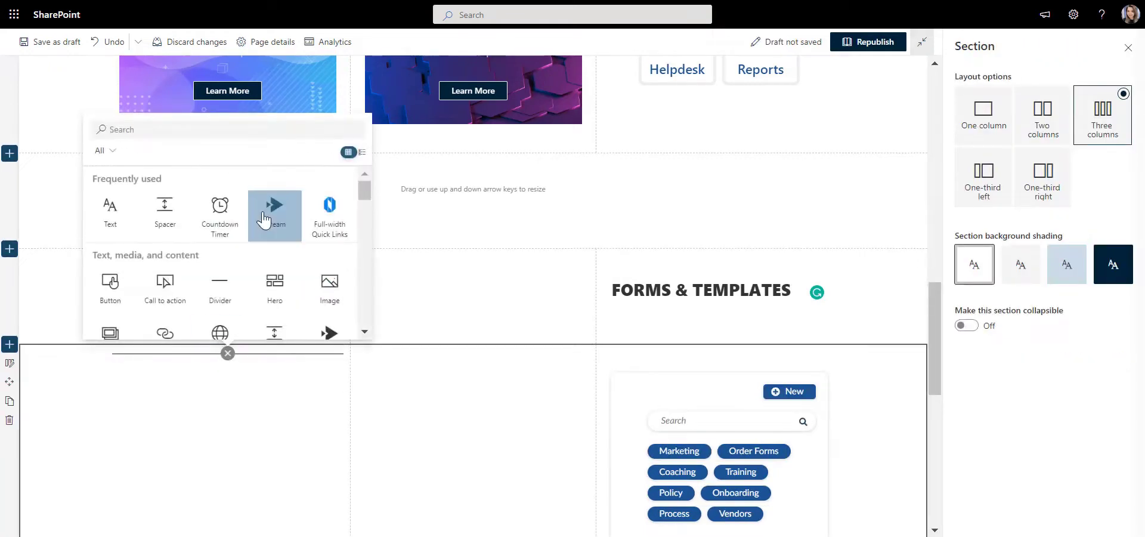
click(266, 212)
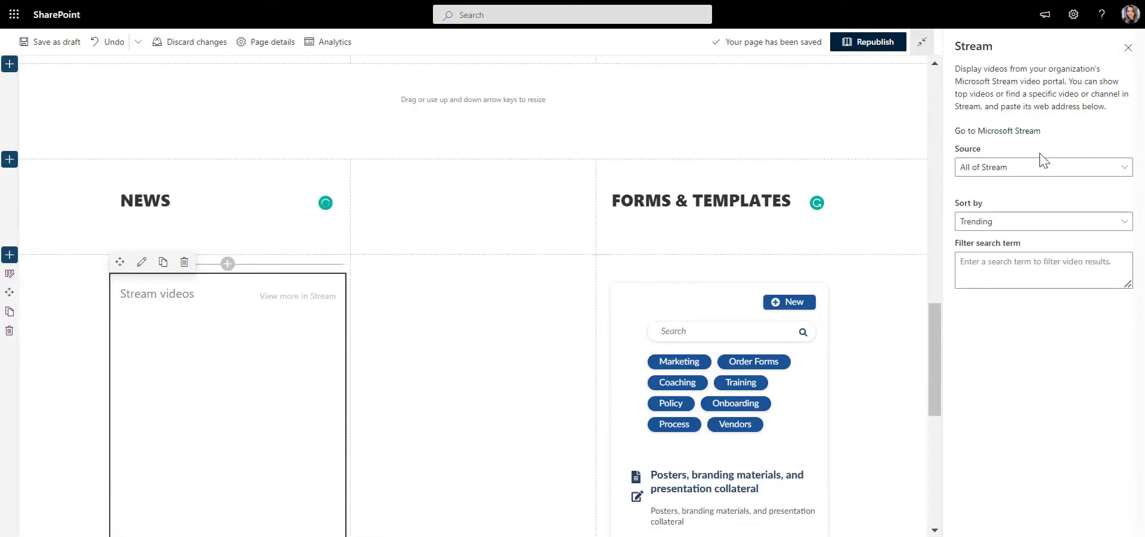
click(1044, 171)
click(967, 206)
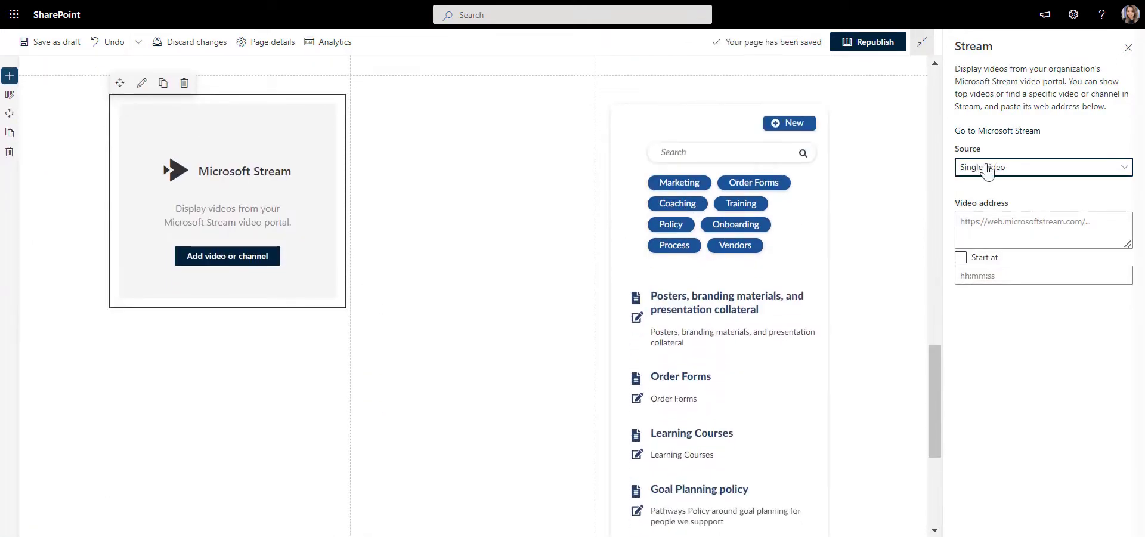
click(999, 227)
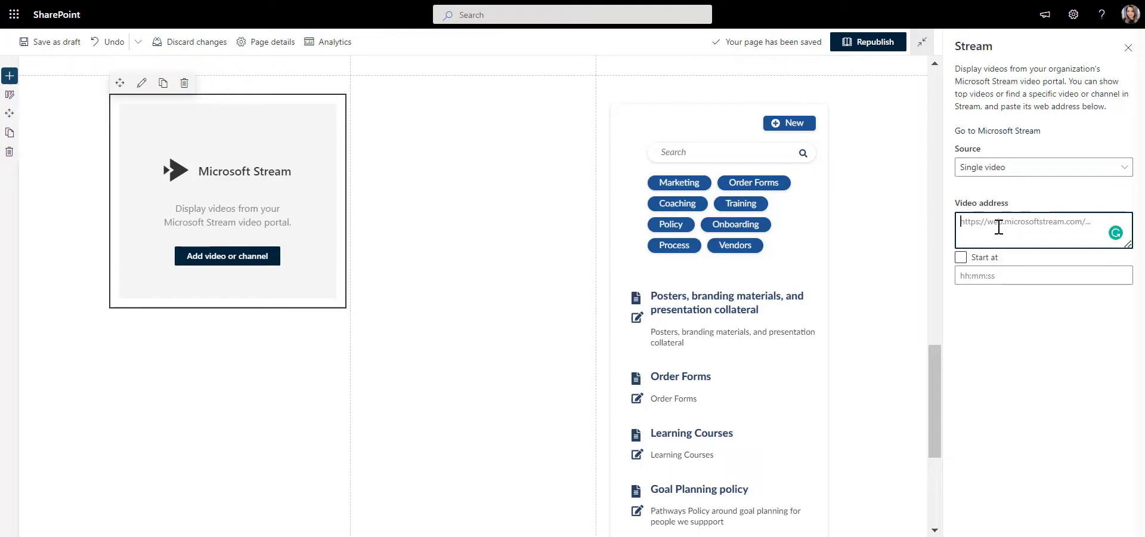
text(https://web.microsoftstream.com/video/8162450e-5b21-435b-8ea6-8e6fddcd3314)
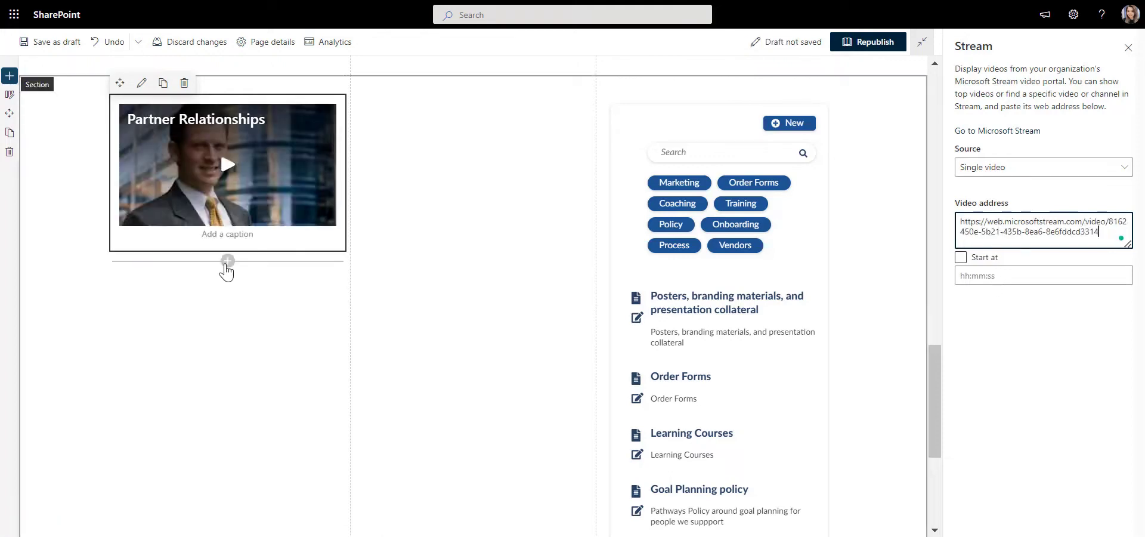
- Add a text block titled Partner Relationships with the line 'Building productive relationships with local partners and communities.'
click(227, 260)
click(121, 311)
text(Partner Relationships)
triple_click(197, 289)
click(269, 288)
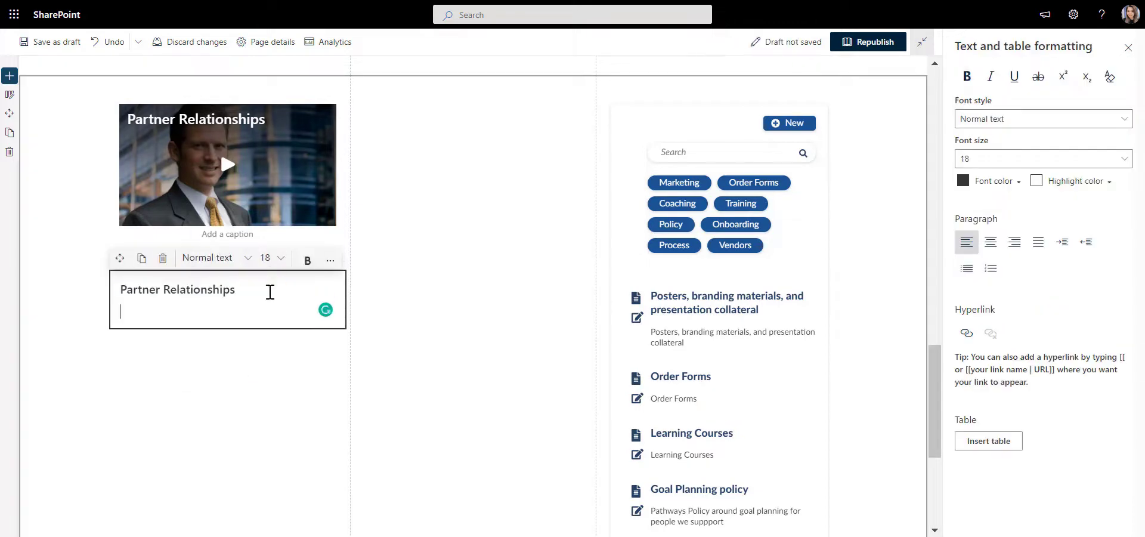
key(Return)
text(Building productive relationships with local partners and communities.)
- Add a 'Learn more' button with a pasted link below the description
click(227, 353)
click(161, 232)
click(1045, 90)
text(L)
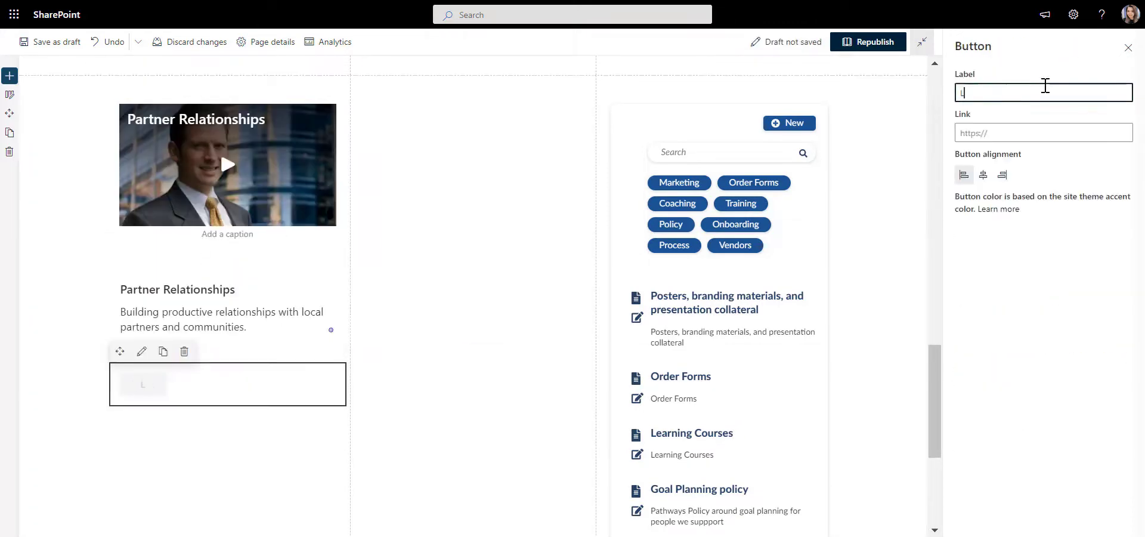
text(earn more)
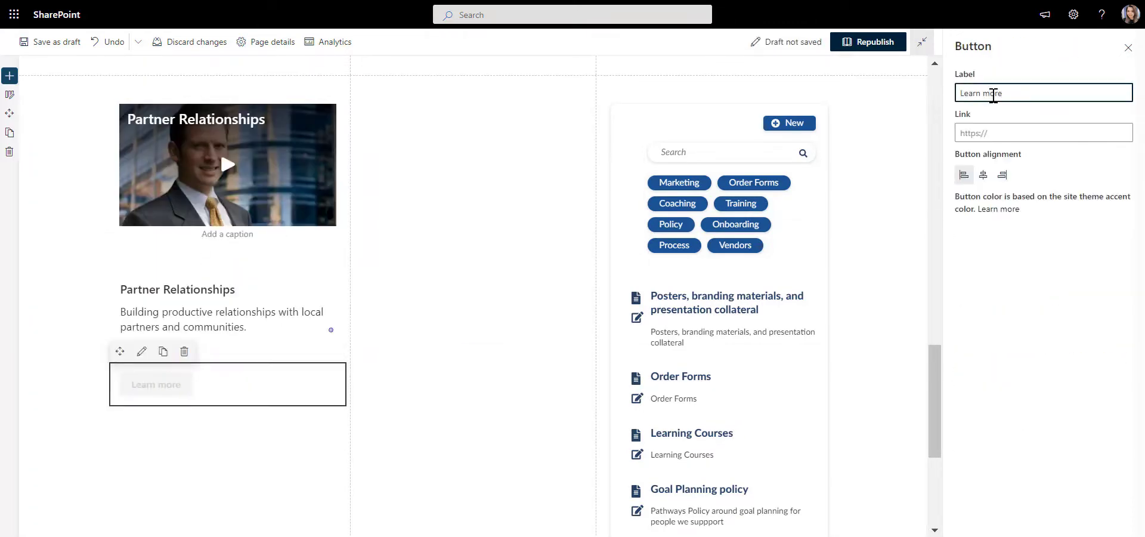
click(1044, 132)
key(ctrl+v)
click(496, 337)
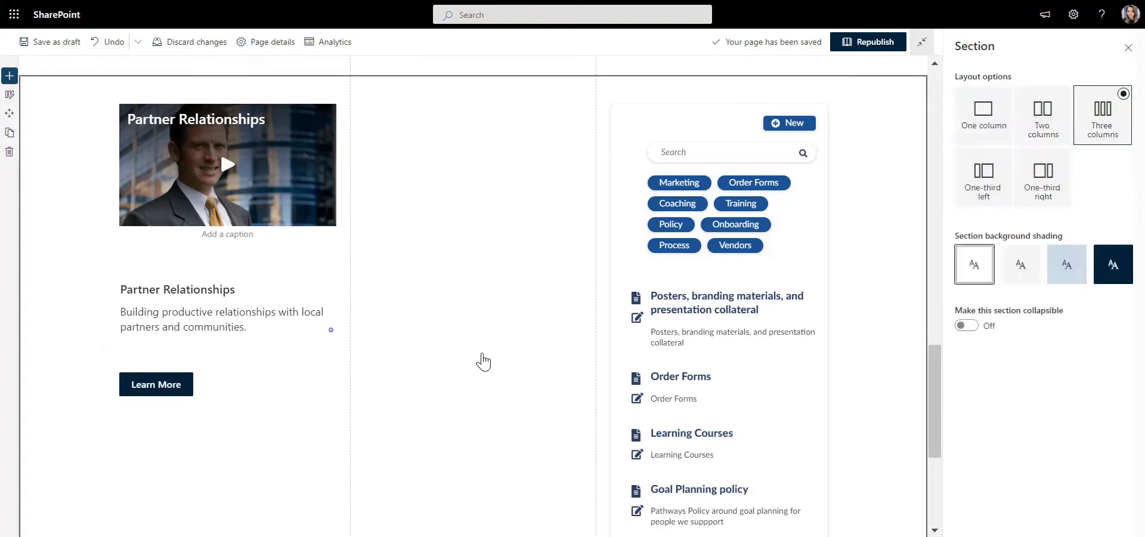
scroll(129, 213, up, 2)
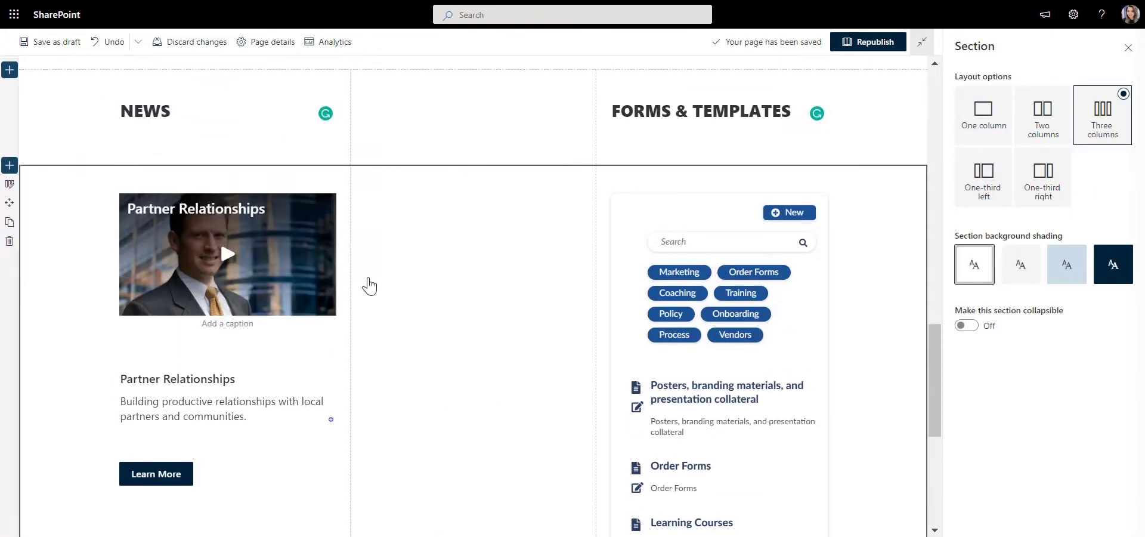
click(287, 280)
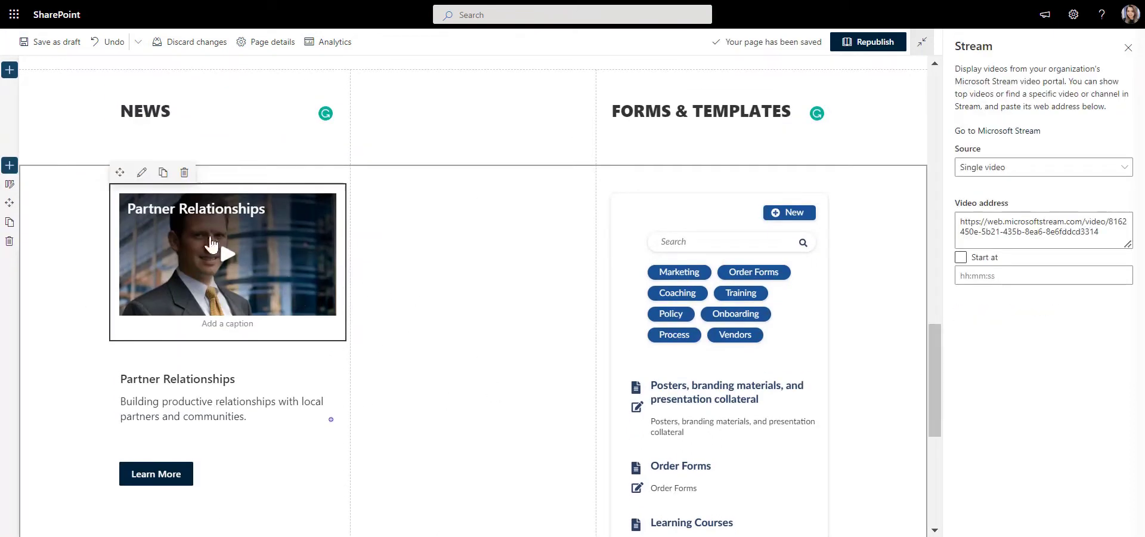
- Duplicate the Partner Relationships video and its text to build the Tech Conference and Message from VP HR stories
click(161, 174)
click(204, 284)
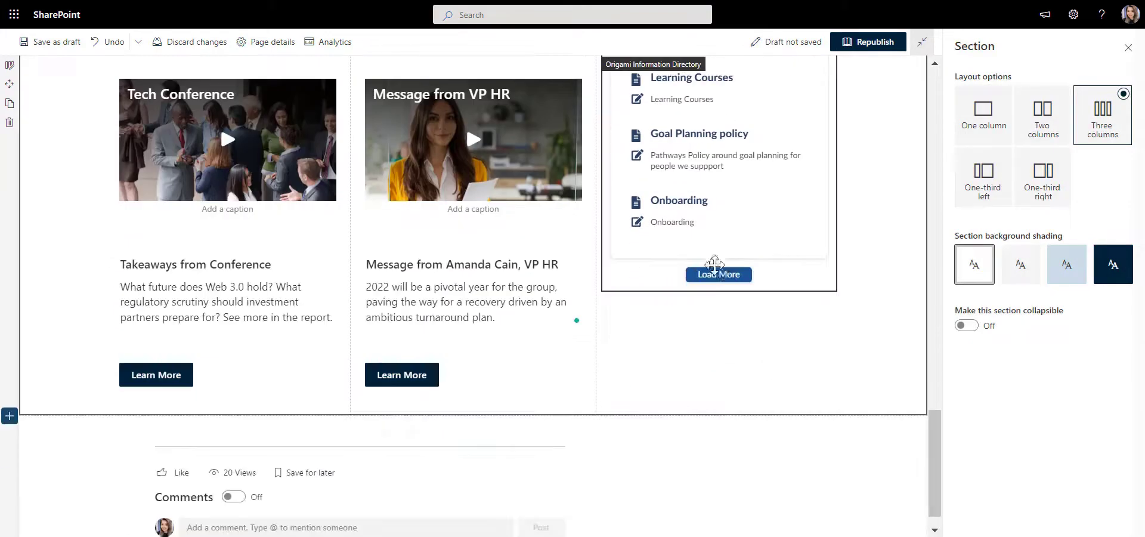
scroll(776, 333, up, 2)
scroll(780, 322, down, 8)
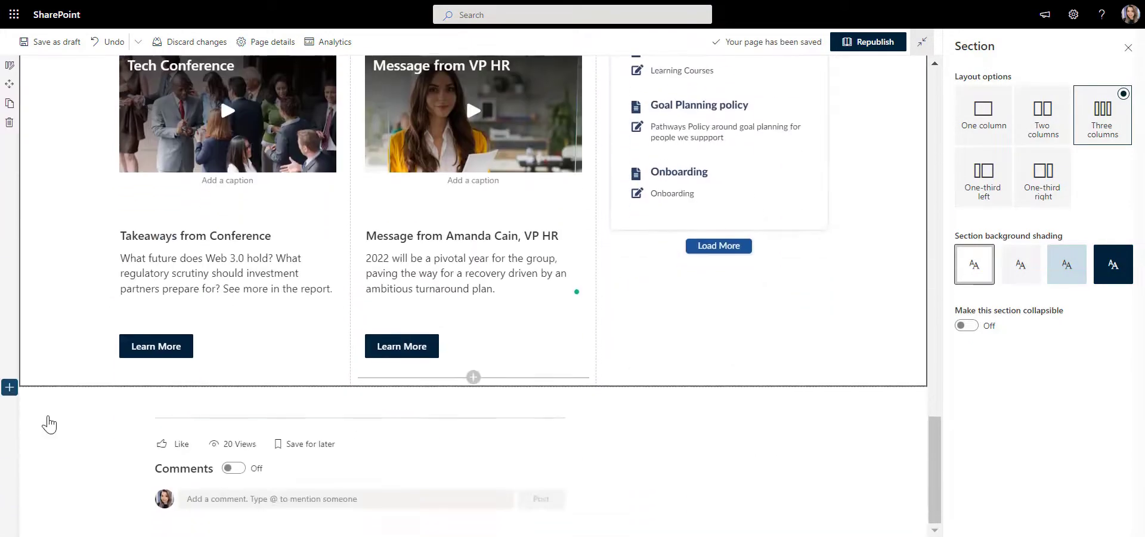
- Add a one-column section with a Text web part reading SALES PERFORMANCE in Heading 1
click(9, 387)
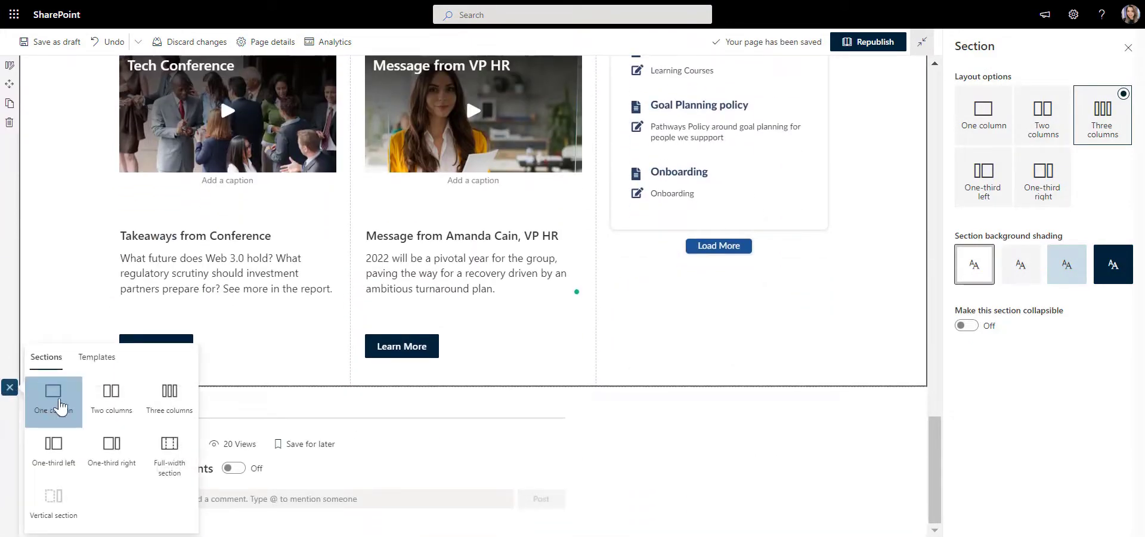
click(55, 405)
click(473, 396)
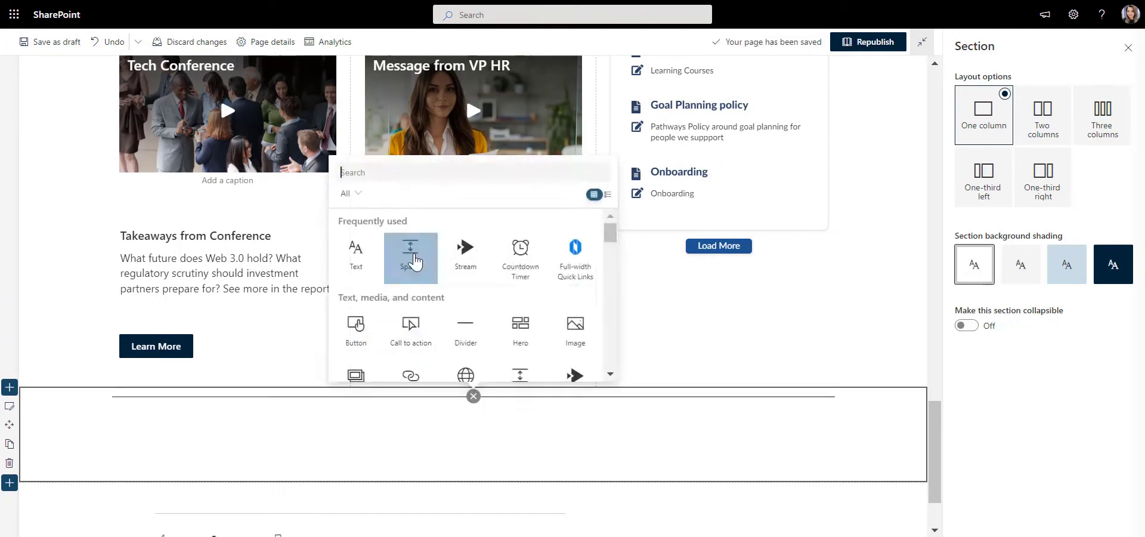
click(356, 257)
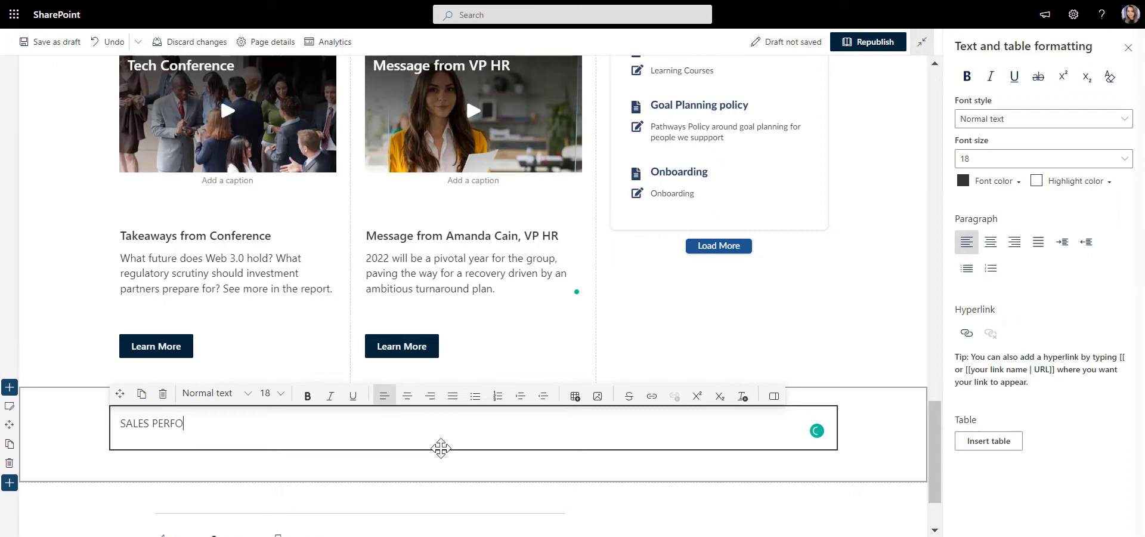
text(SALES PERFORMANCE)
drag(224, 425, 119, 425)
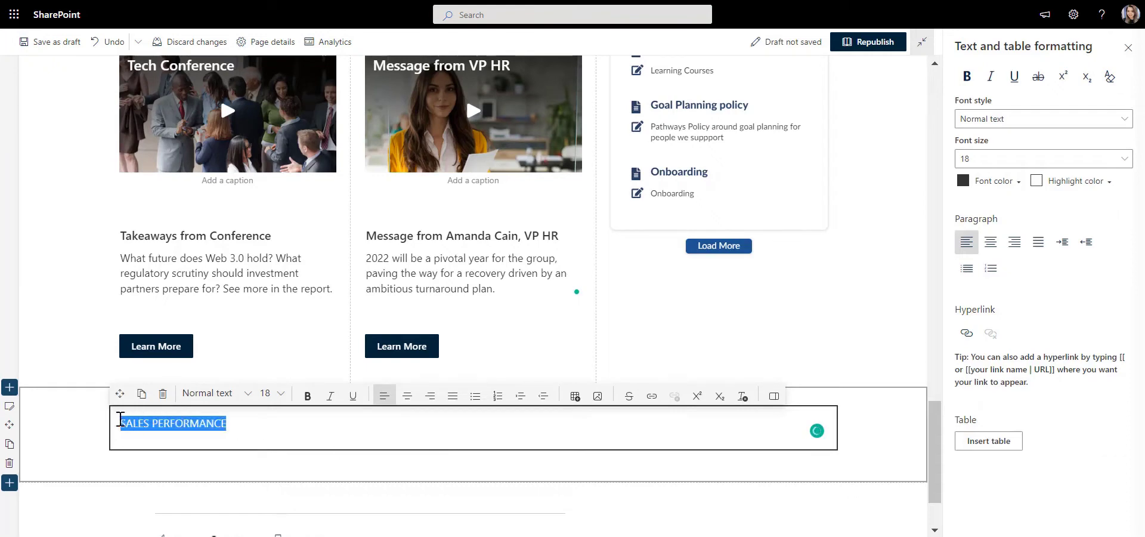
click(239, 394)
click(204, 435)
click(306, 396)
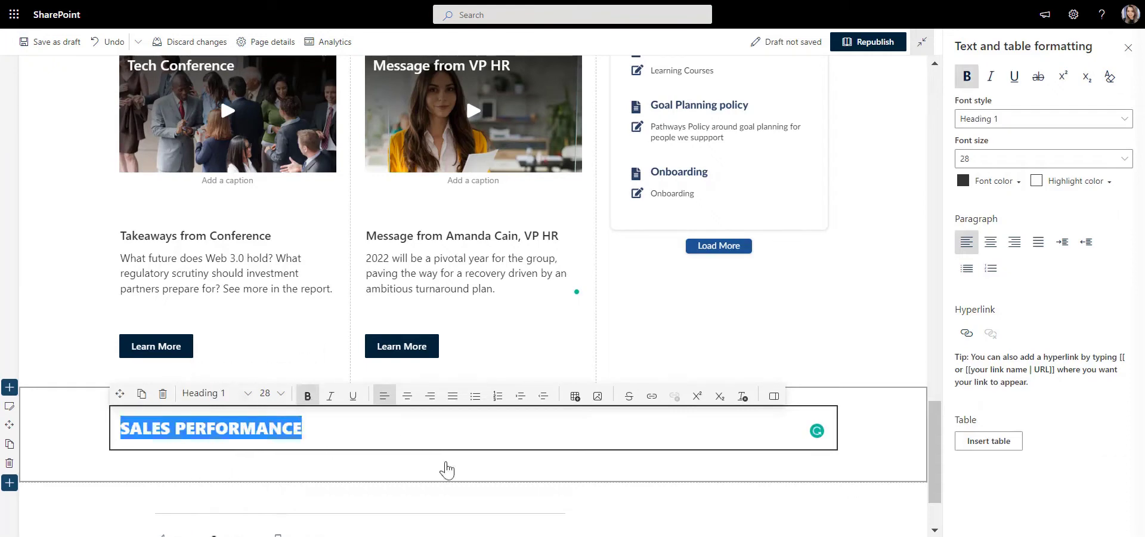
click(472, 461)
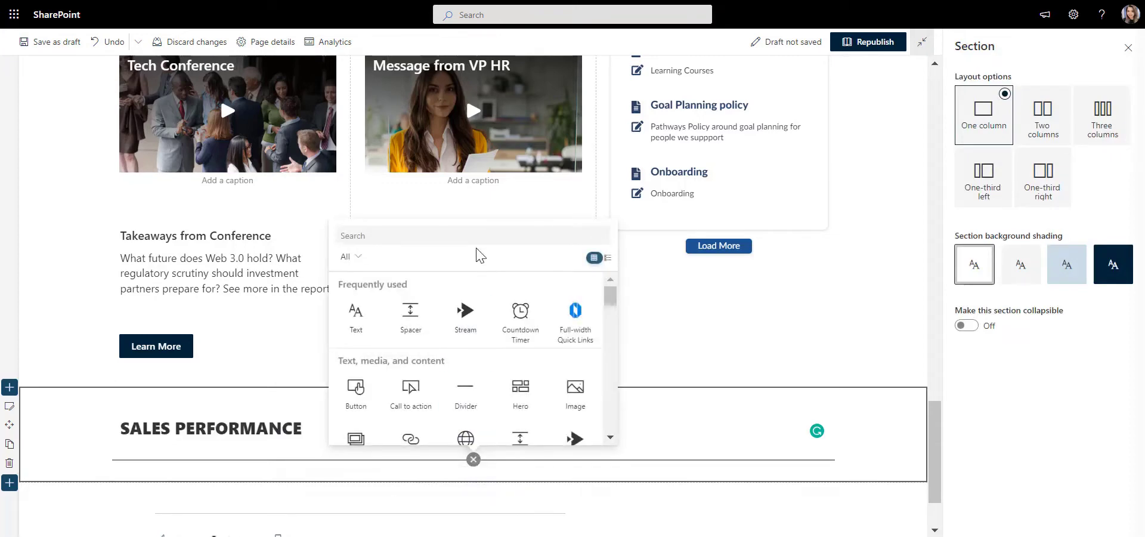
- Insert the KPI and Metrics web part with Global, APAC, EMEA, NA and LATAM sales tiles
text(KPI)
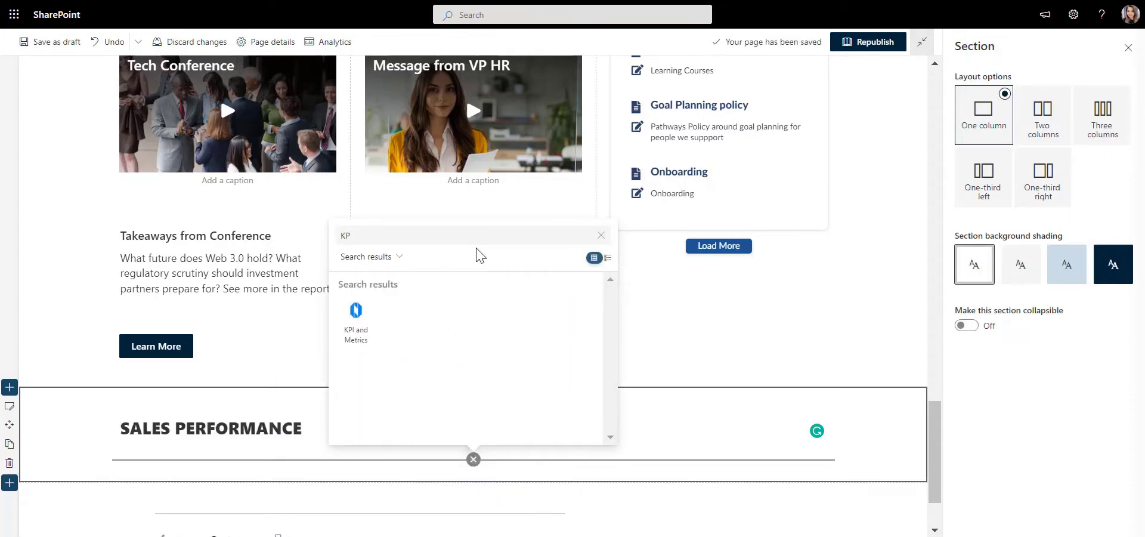
click(358, 335)
scroll(754, 330, down, 3)
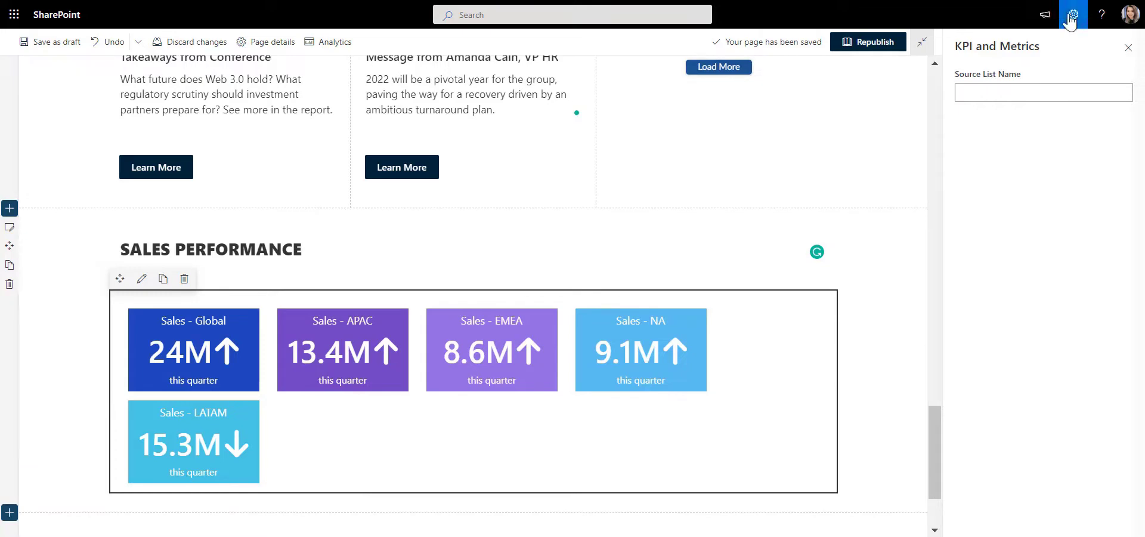
scroll(913, 288, down, 2)
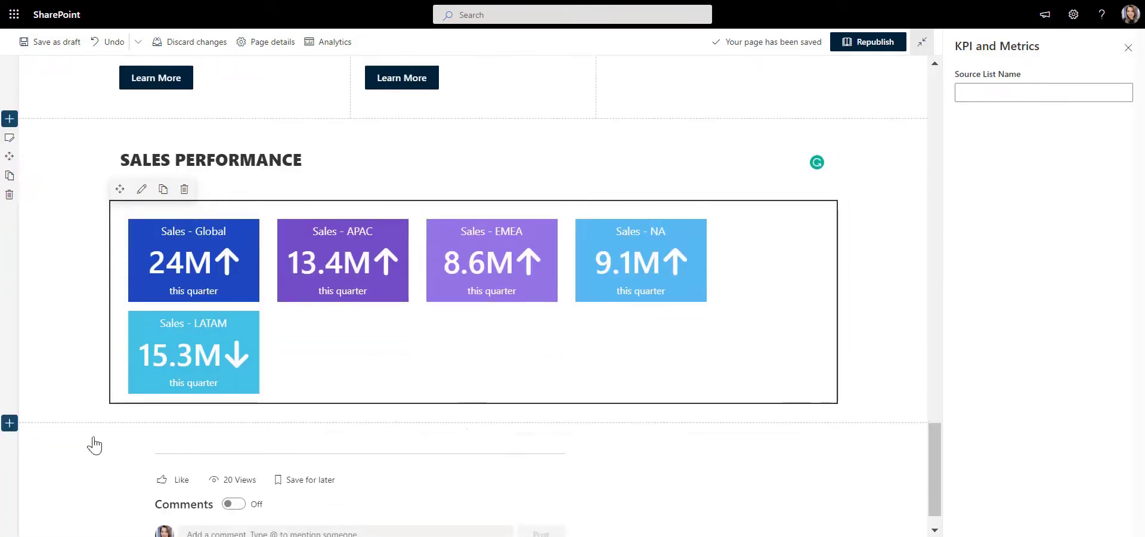
- Add a one-column section below the KPIs holding a spacer shrunk to 44 pixels
click(9, 424)
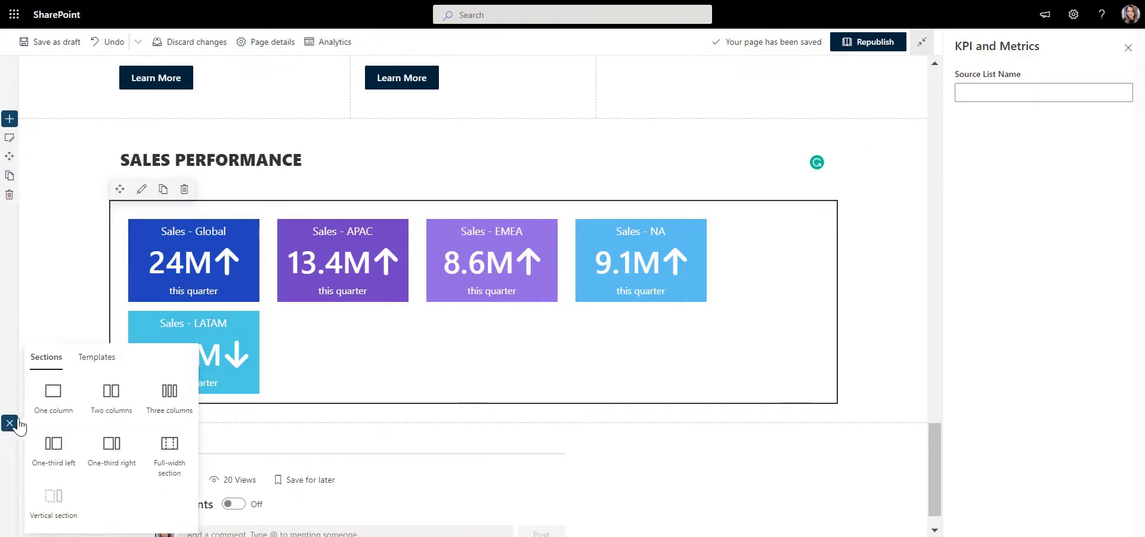
click(55, 398)
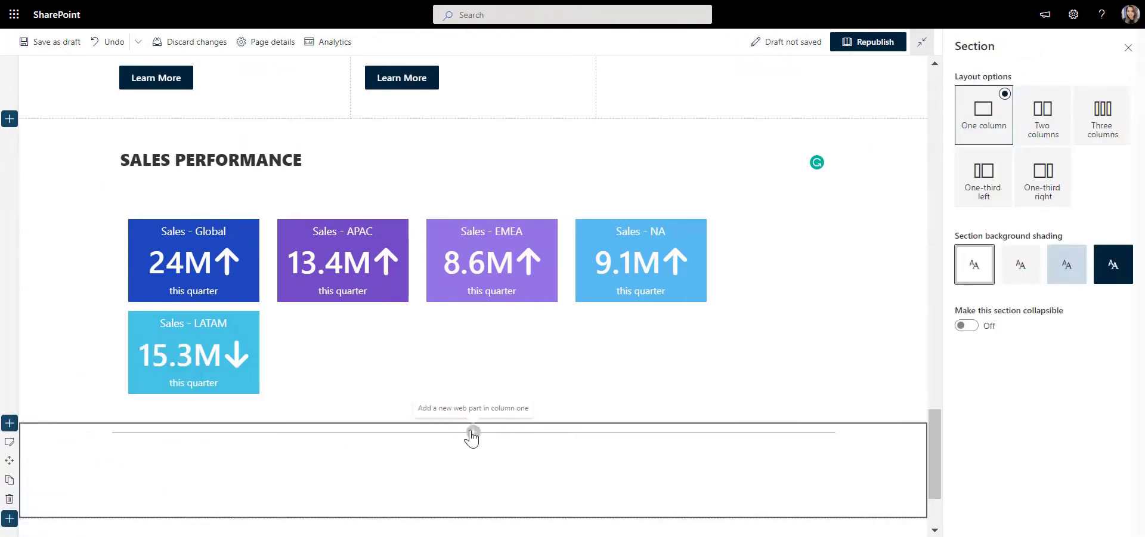
click(472, 437)
click(466, 371)
drag(470, 484, 471, 477)
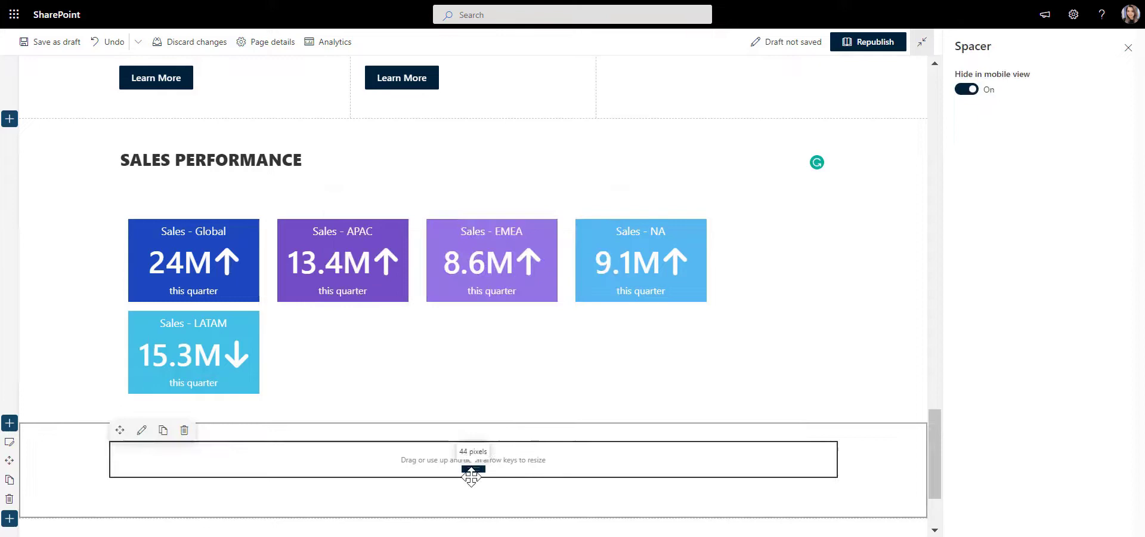
scroll(305, 420, down, 2)
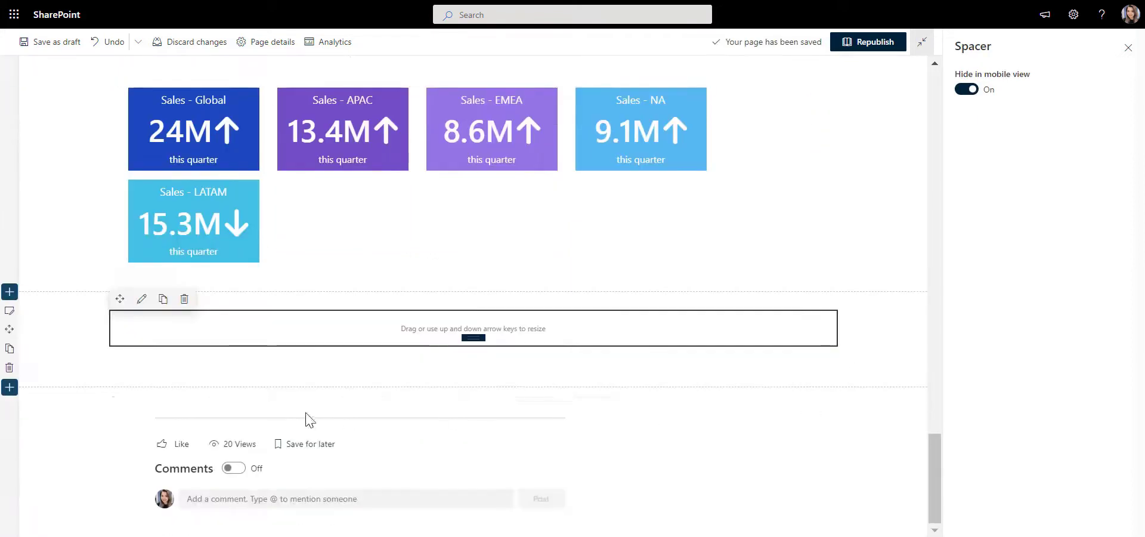
- Add a one-column section with a Text web part reading STAFF DIRECTORY in bold Heading 1
click(10, 388)
click(53, 395)
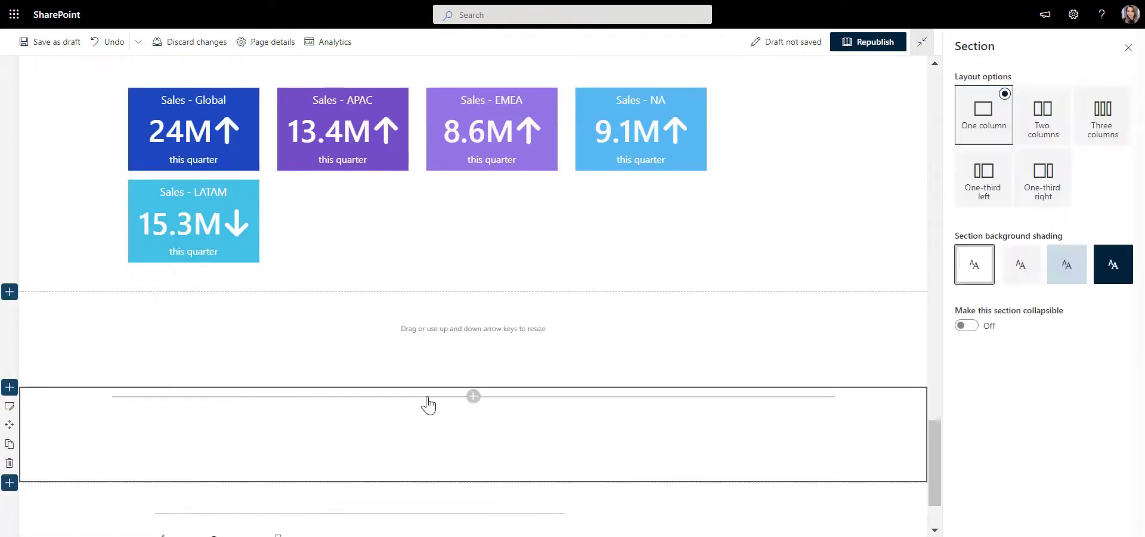
click(473, 396)
click(356, 265)
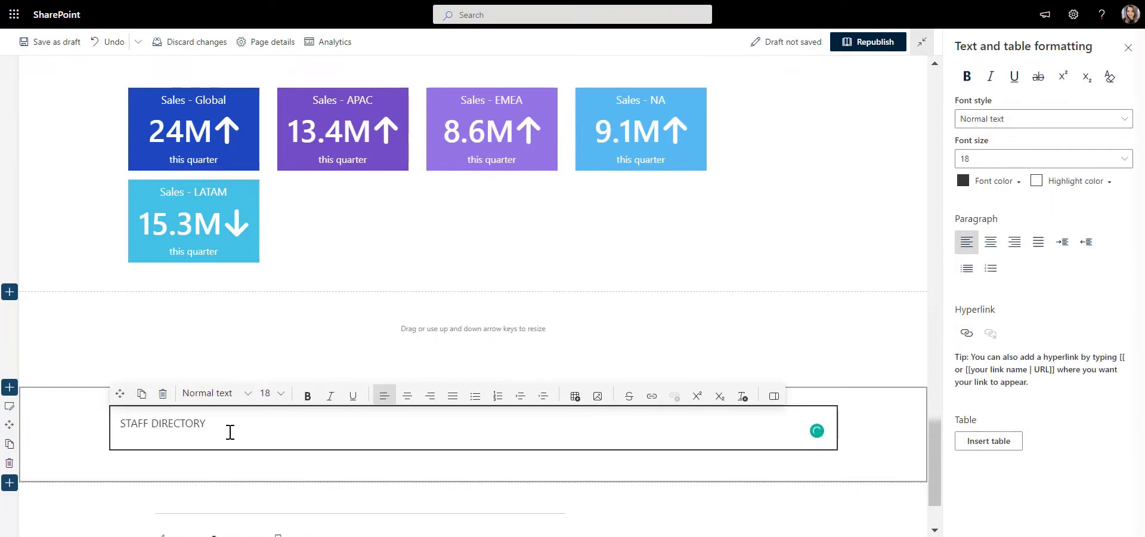
drag(231, 431, 119, 425)
click(215, 394)
click(200, 439)
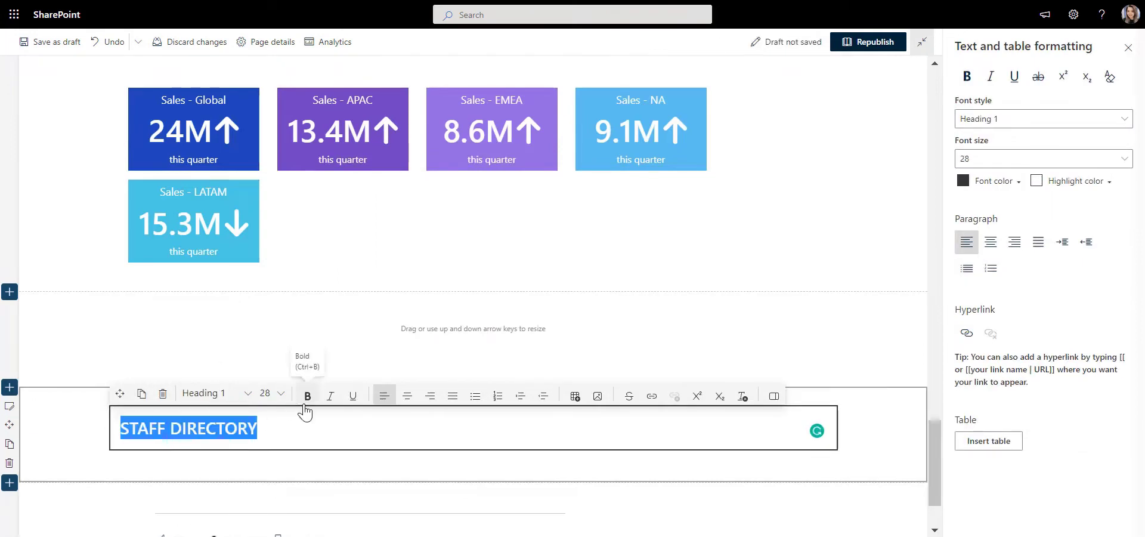
click(305, 406)
click(473, 460)
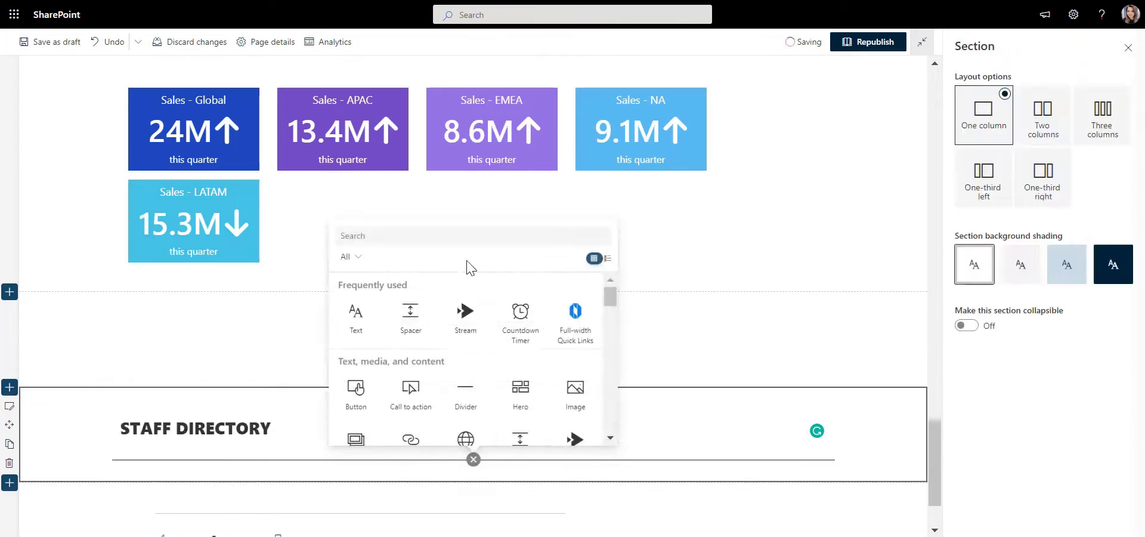
- Insert the Origami People Directory and set it to show 8 users per page
text(PEOPLE)
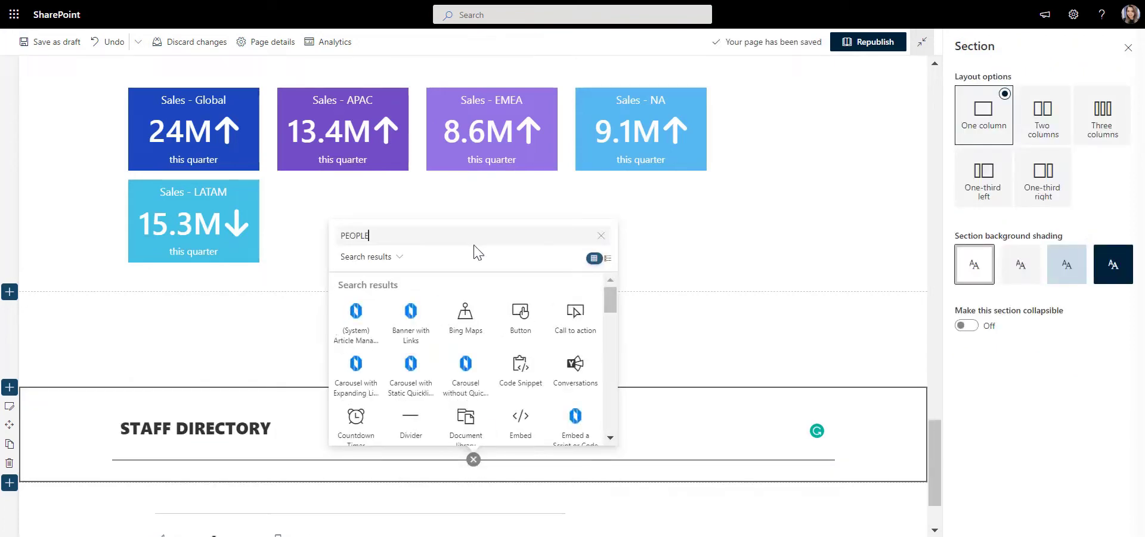
click(350, 351)
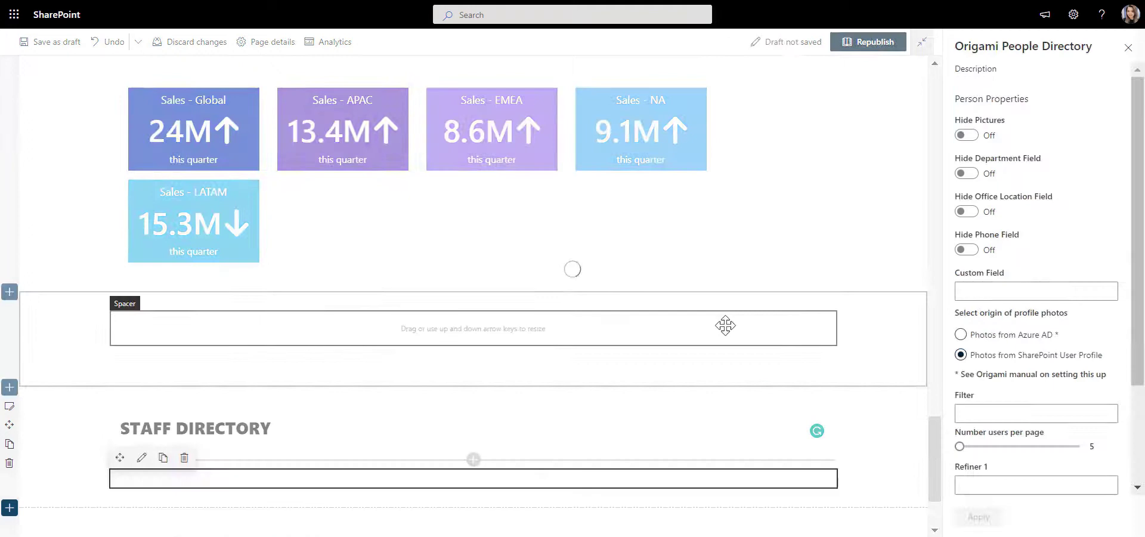
scroll(775, 298, down, 3)
scroll(819, 285, down, 4)
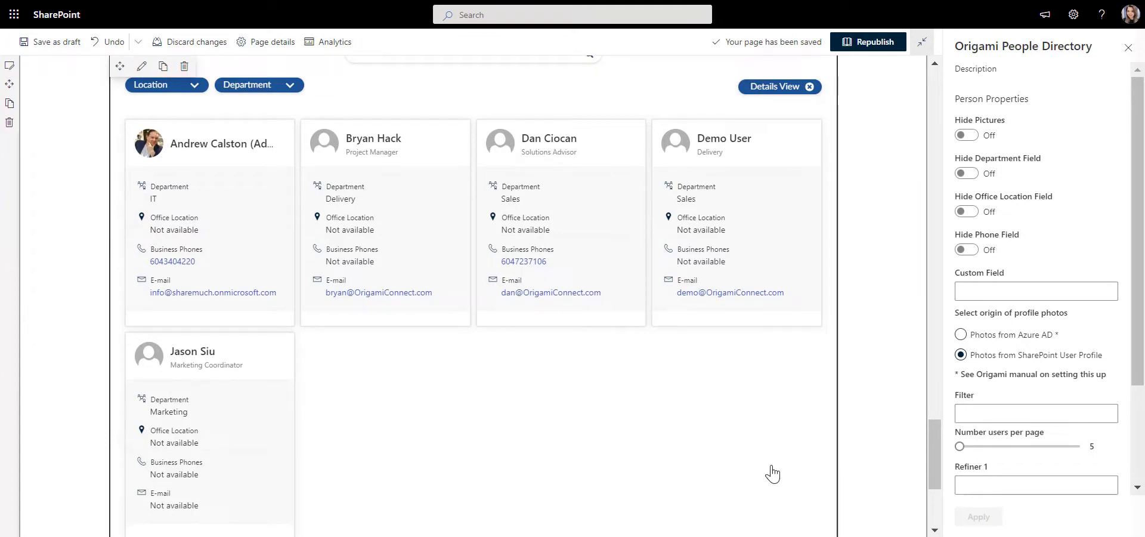
scroll(770, 473, down, 2)
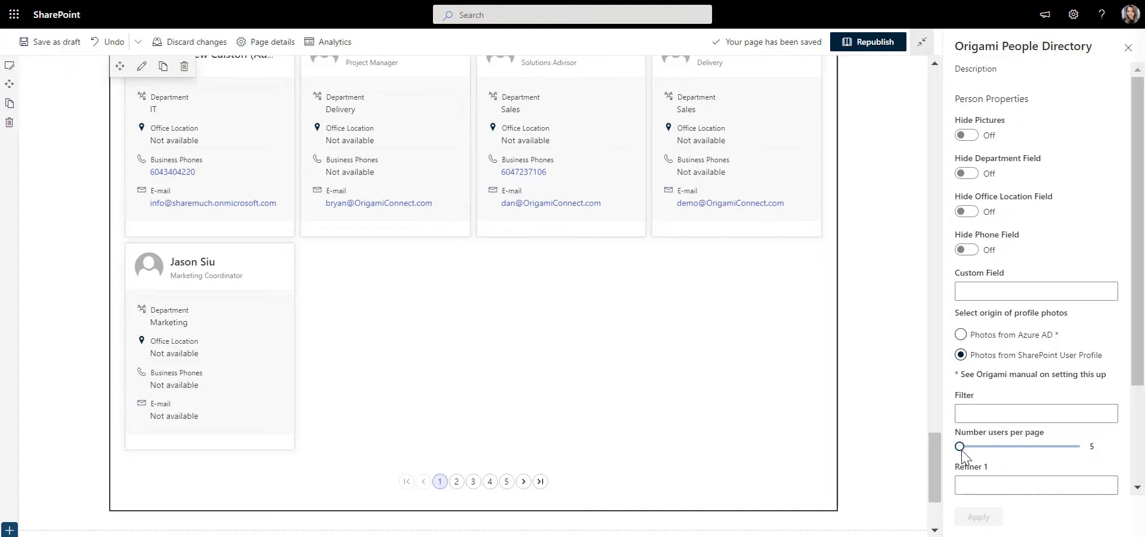
click(964, 451)
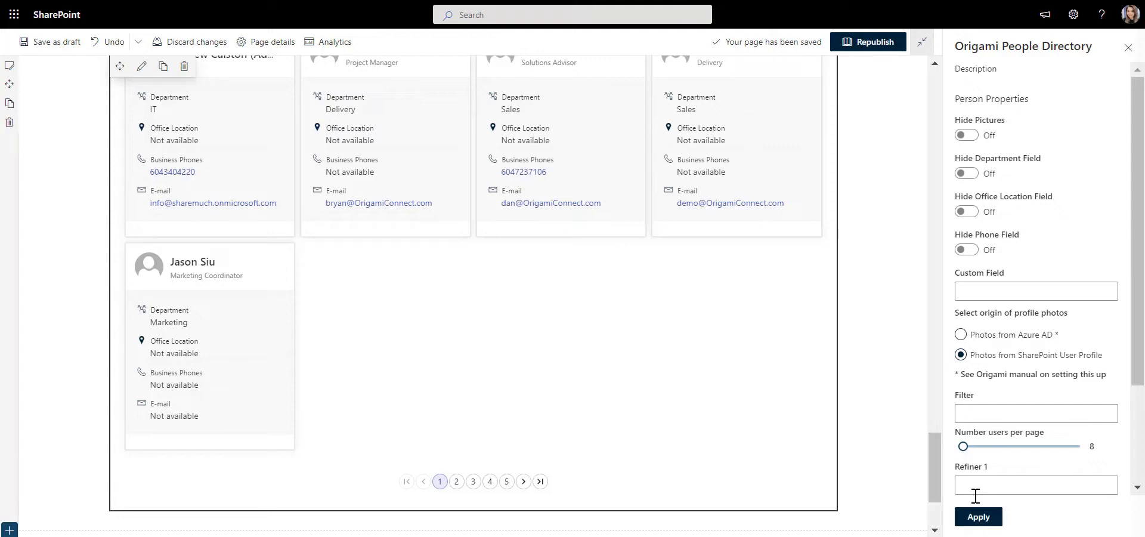
click(980, 516)
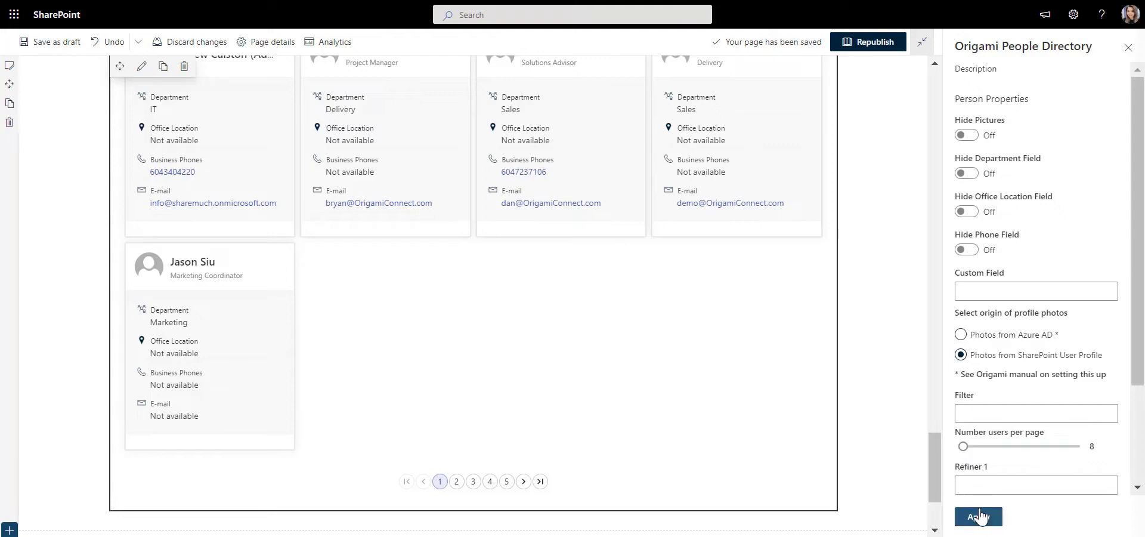
click(980, 517)
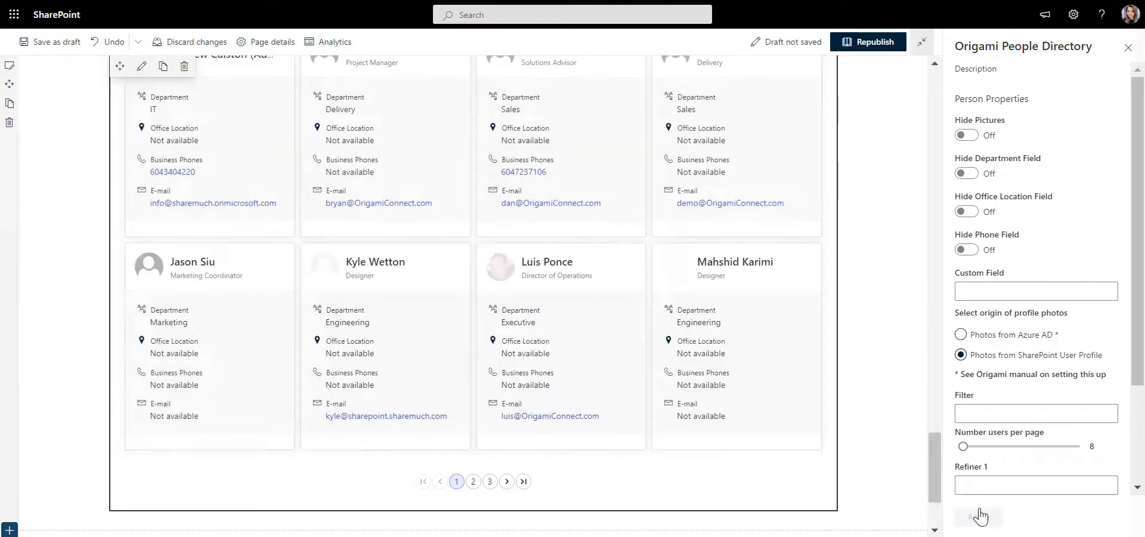
- Add a one-column section below the directory with a Text web part for the GOT QUESTIONS? heading
scroll(47, 299, down, 3)
click(9, 441)
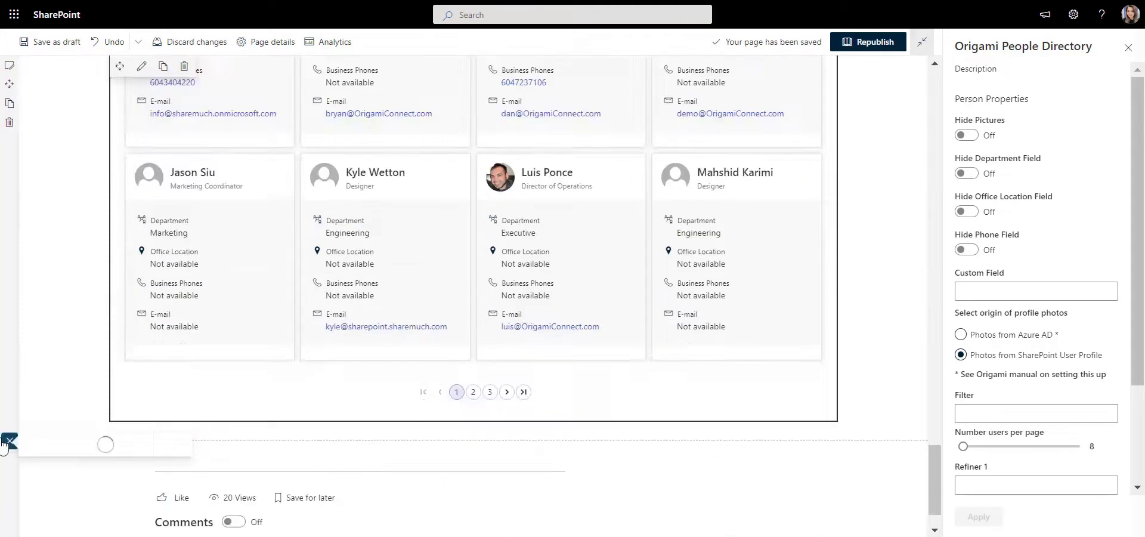
click(41, 411)
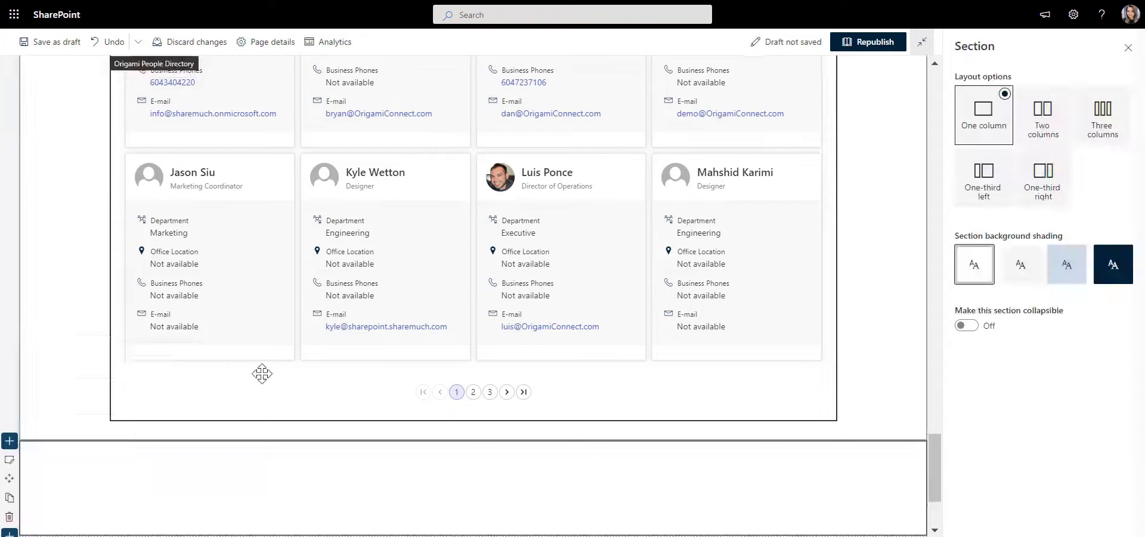
scroll(511, 430, down, 2)
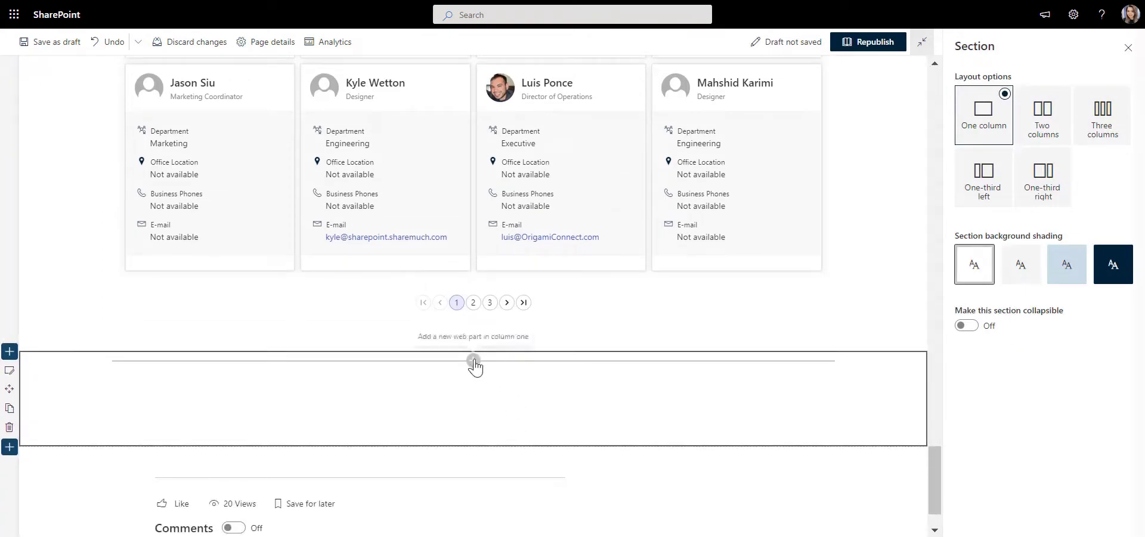
click(474, 361)
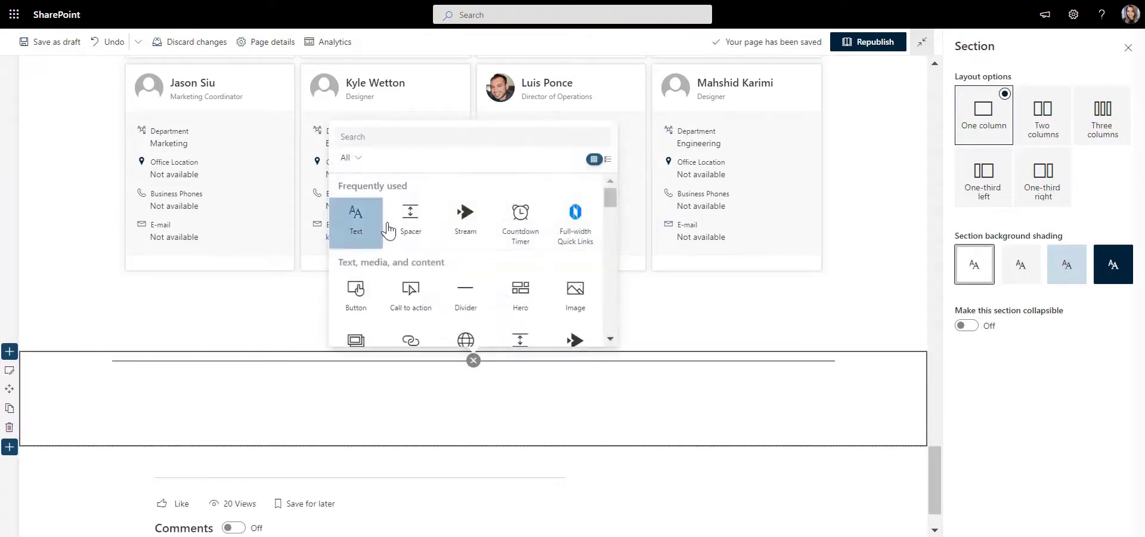
click(412, 226)
drag(473, 412, 474, 391)
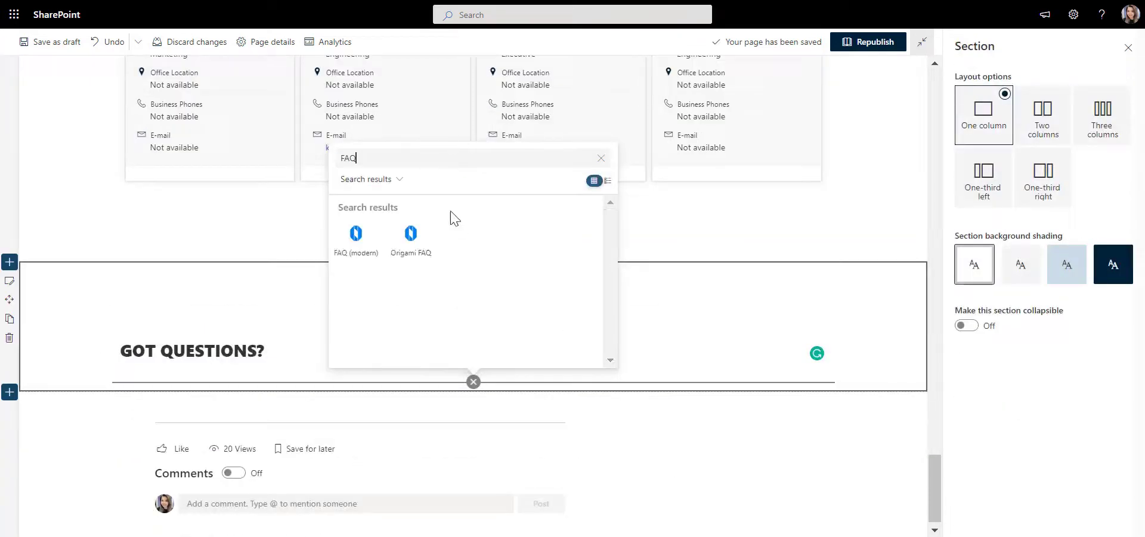
- Insert the FAQ (modern) web part below GOT QUESTIONS? and check its expandable questions
click(367, 258)
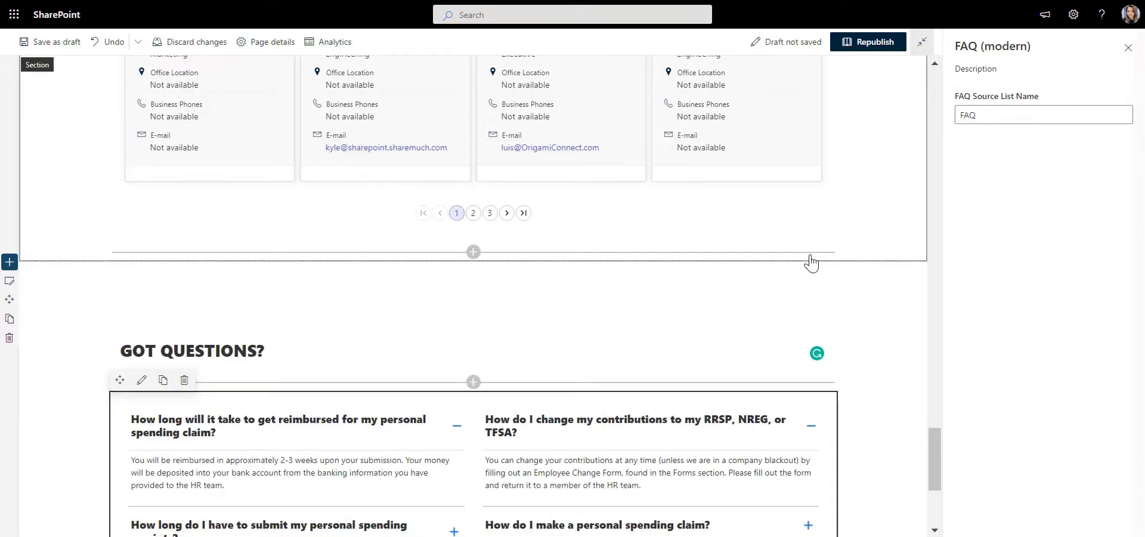
scroll(809, 260, up, 2)
scroll(799, 260, down, 5)
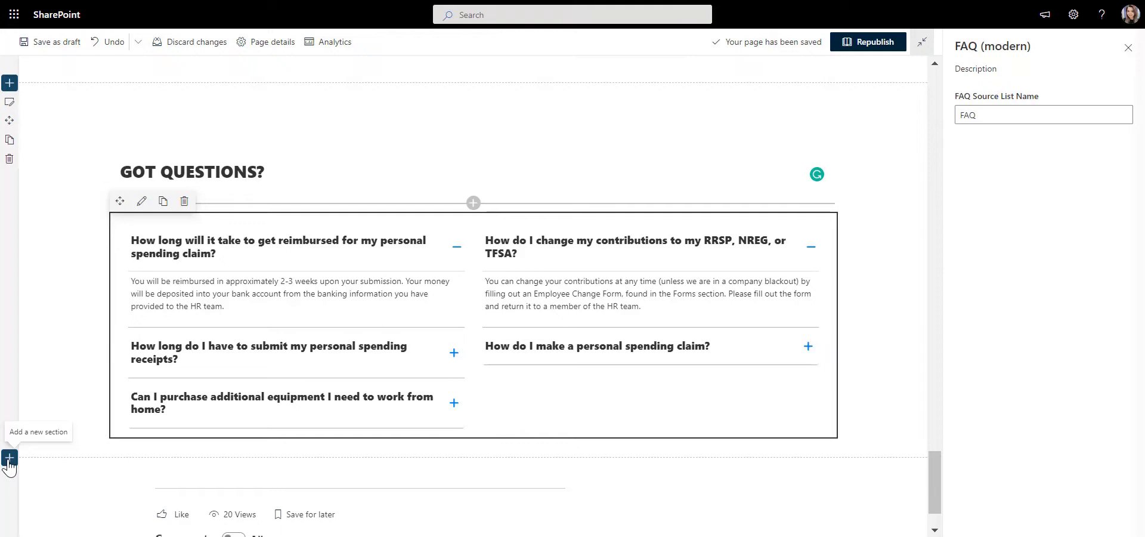
- Add a Slick Banner at the page bottom and clear its heading and description
click(474, 448)
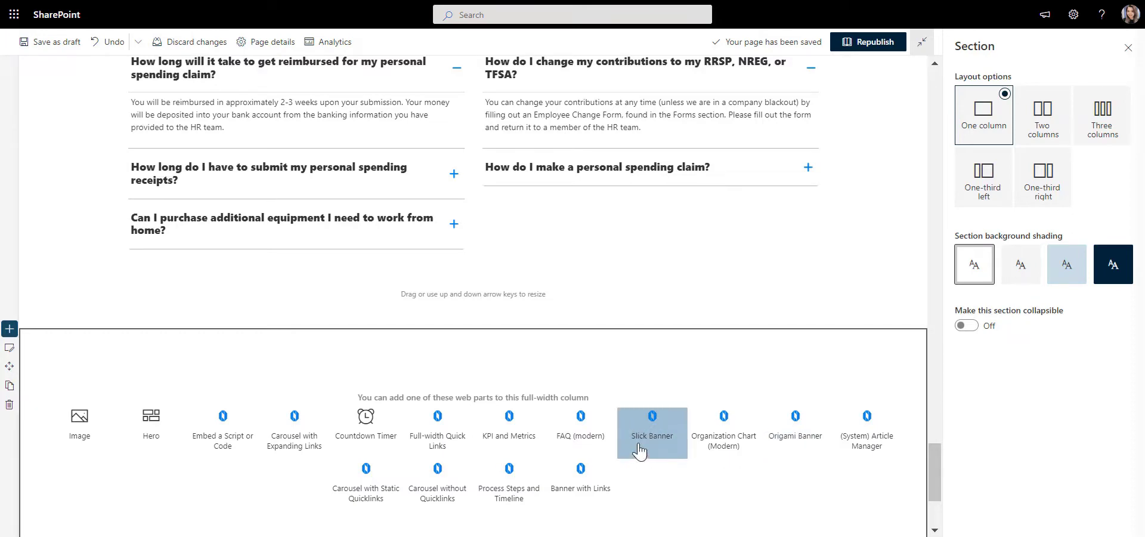
click(639, 451)
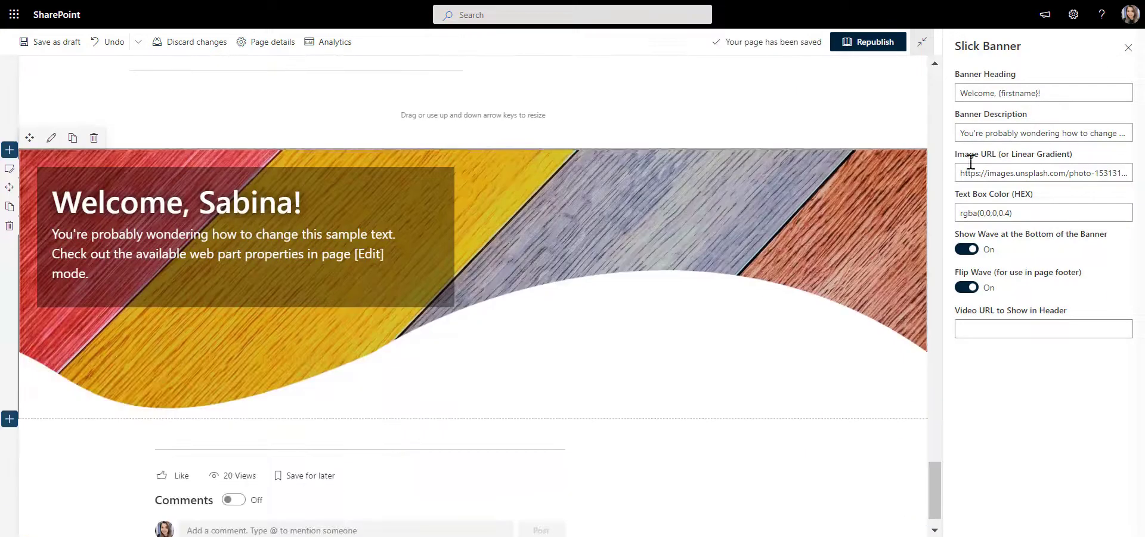
drag(1061, 92, 952, 99)
key(BackSpace)
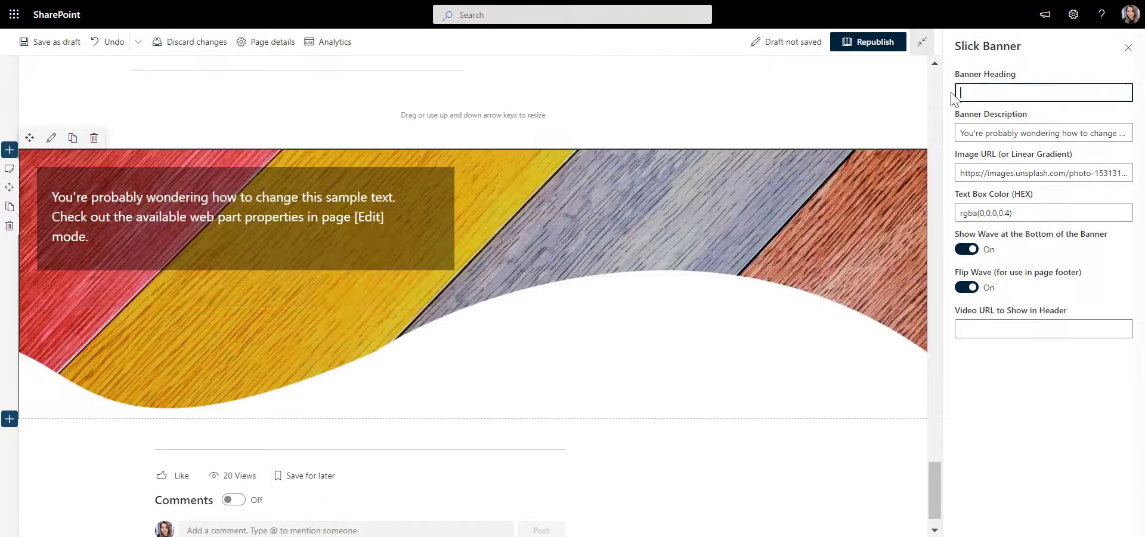
click(1045, 135)
key(ctrl+a)
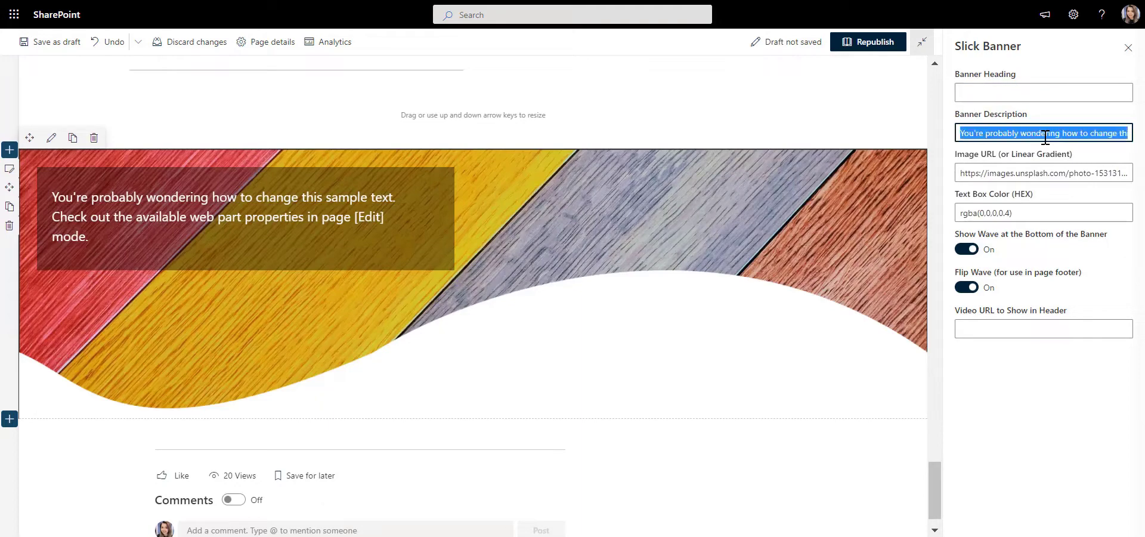
key(BackSpace)
- Make the banner text box transparent, turn off Flip Wave, and use the Footer.png image URL
click(1038, 213)
key(Left)
key(BackSpace)
key(BackSpace)
click(966, 286)
click(1010, 173)
key(ctrl+a)
key(ctrl+v)
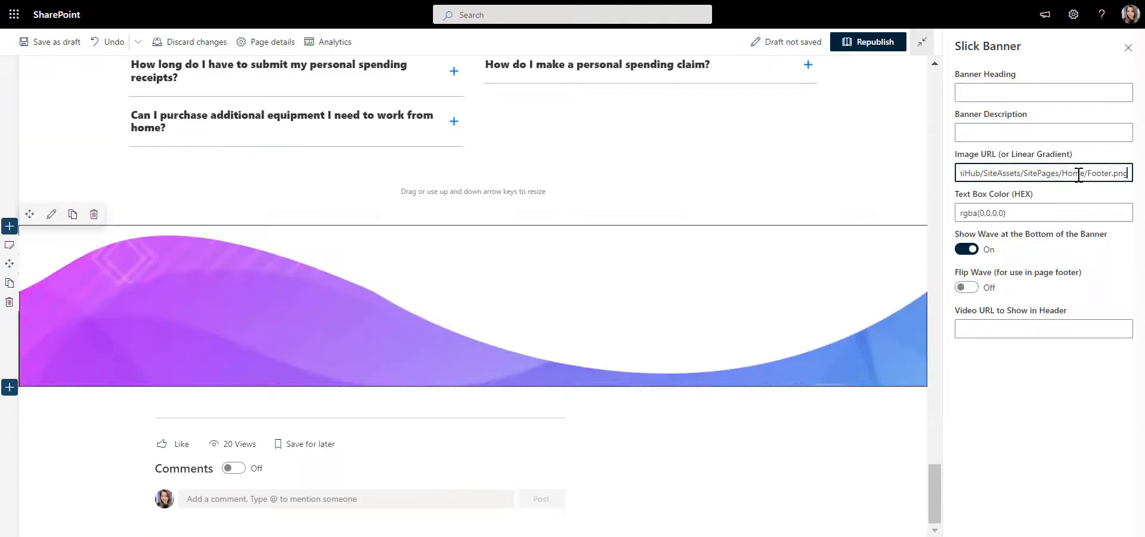
scroll(875, 174, up, 20)
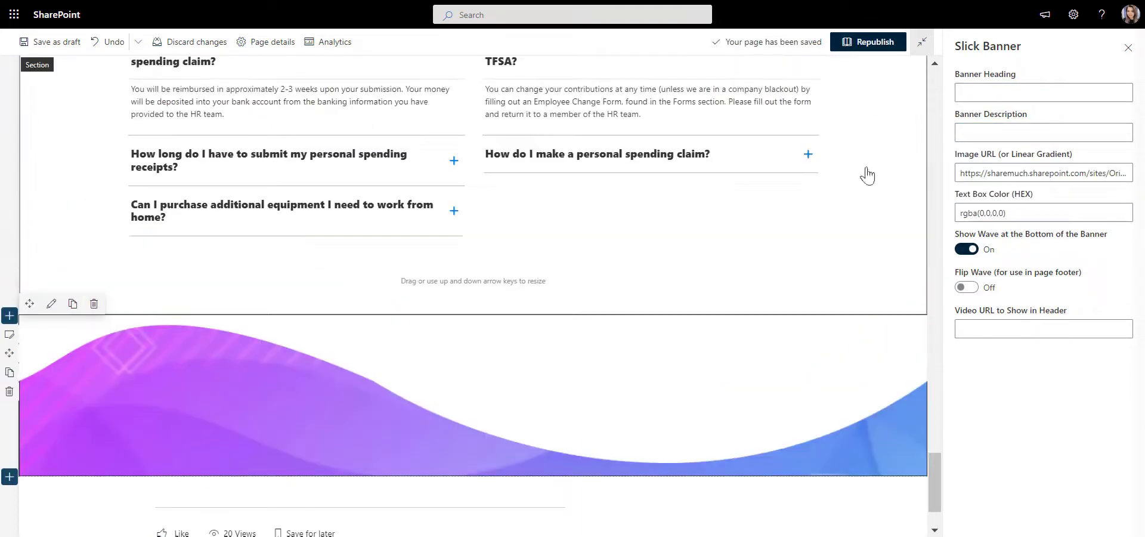
scroll(880, 203, up, 5)
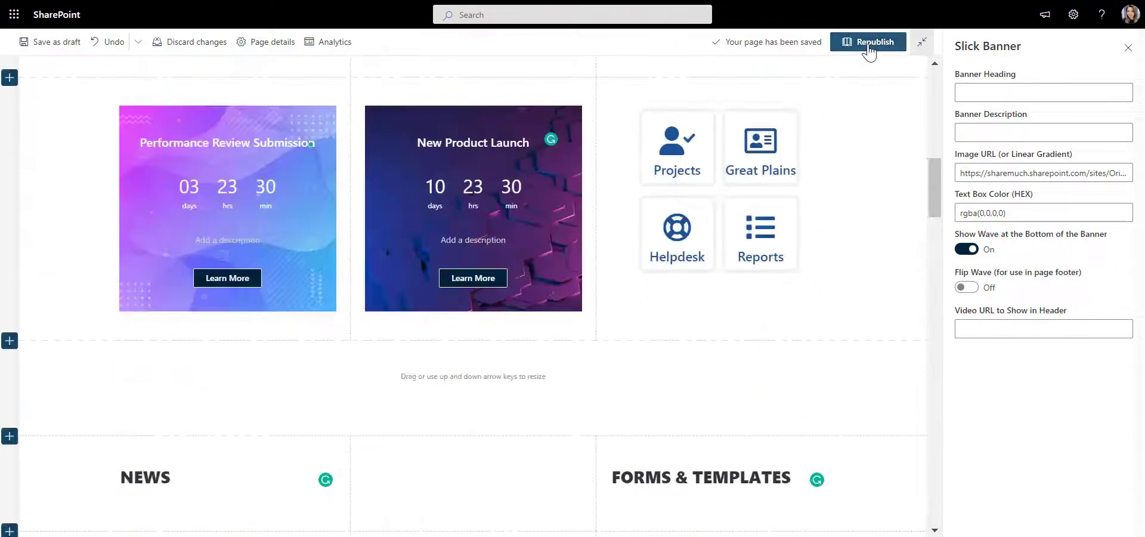
- Republish the Home page and scroll through the live published layout
click(869, 42)
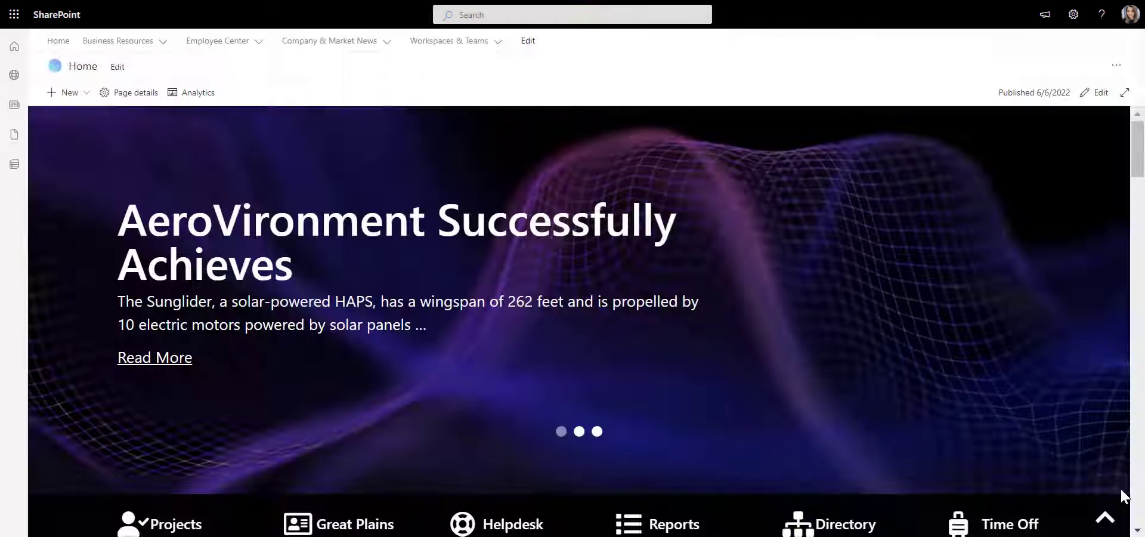
scroll(1122, 497, down, 4)
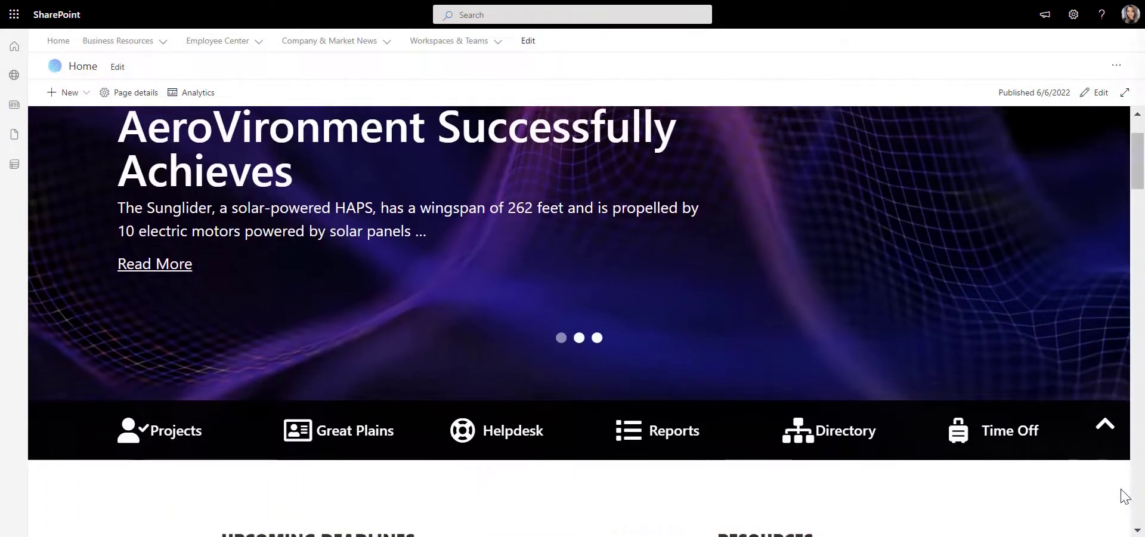
scroll(1121, 496, down, 7)
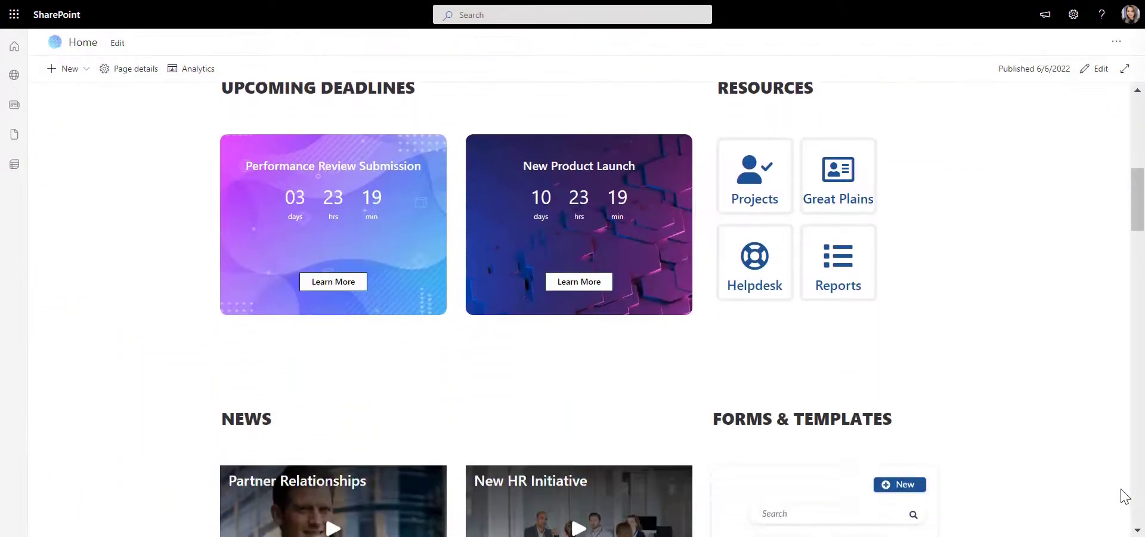
scroll(1121, 496, down, 8)
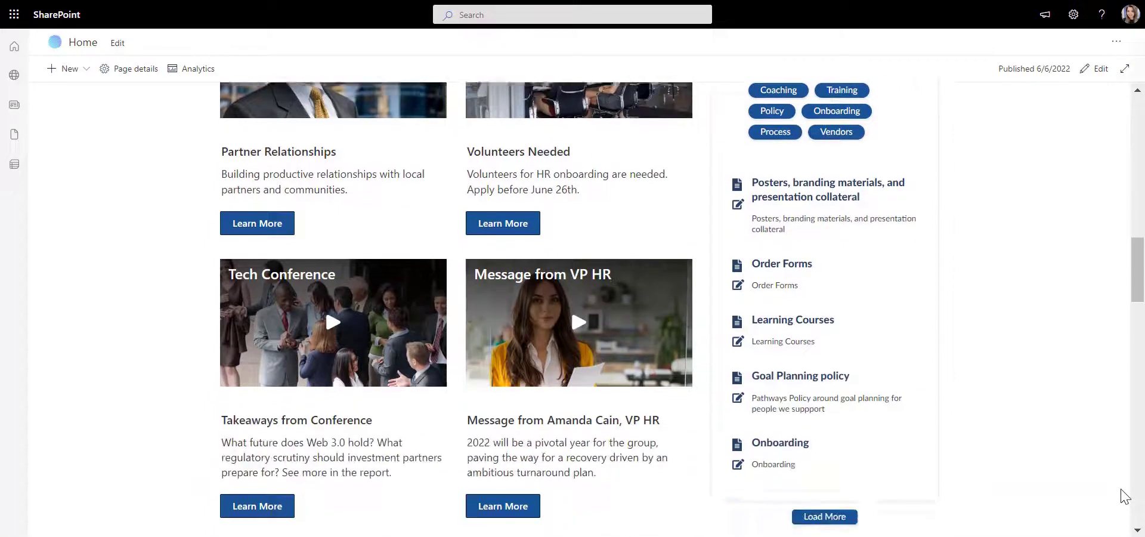
scroll(1125, 496, down, 7)
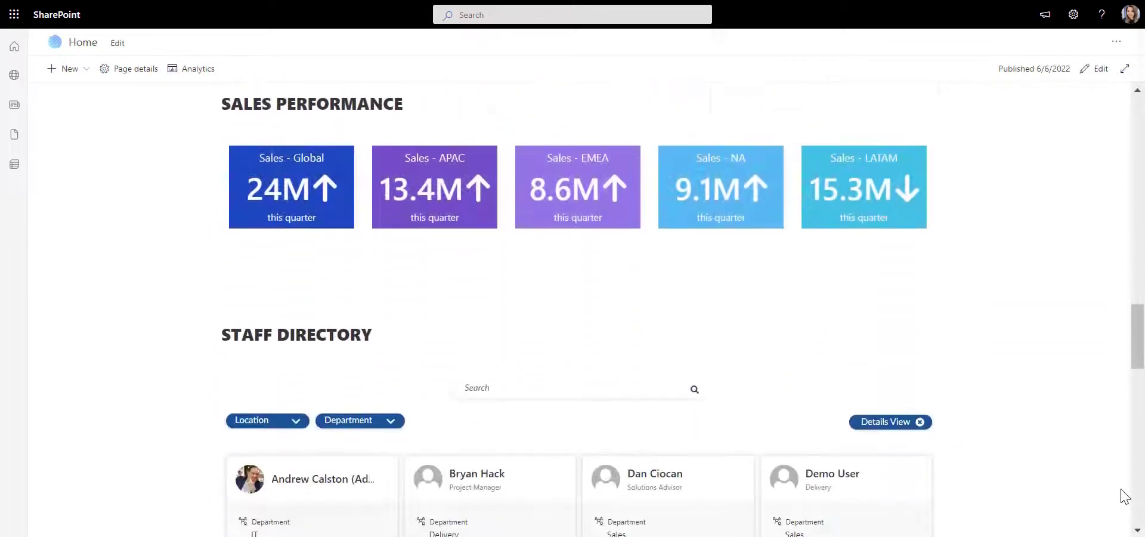
scroll(1125, 496, down, 8)
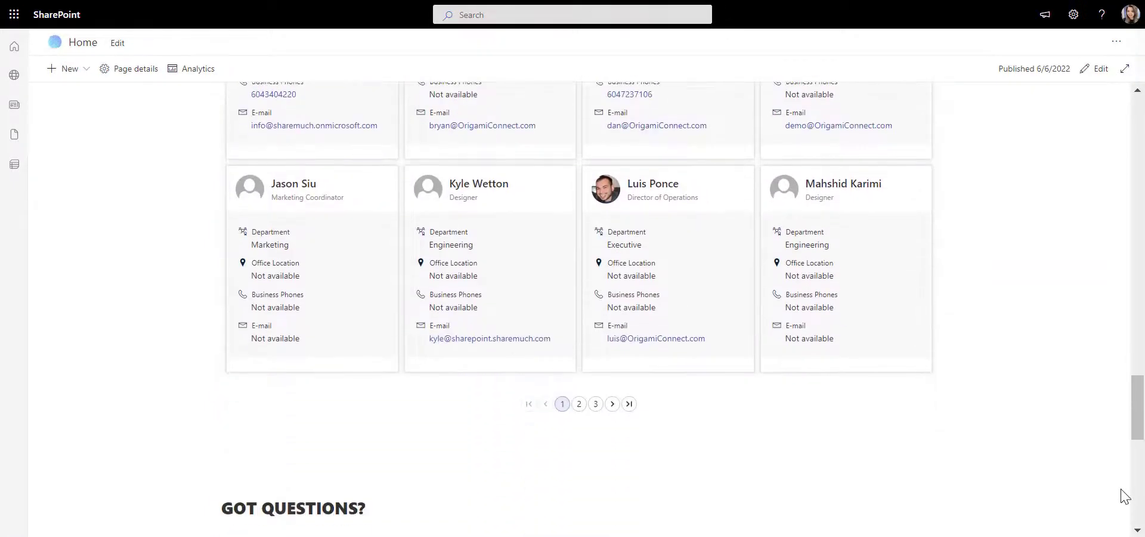